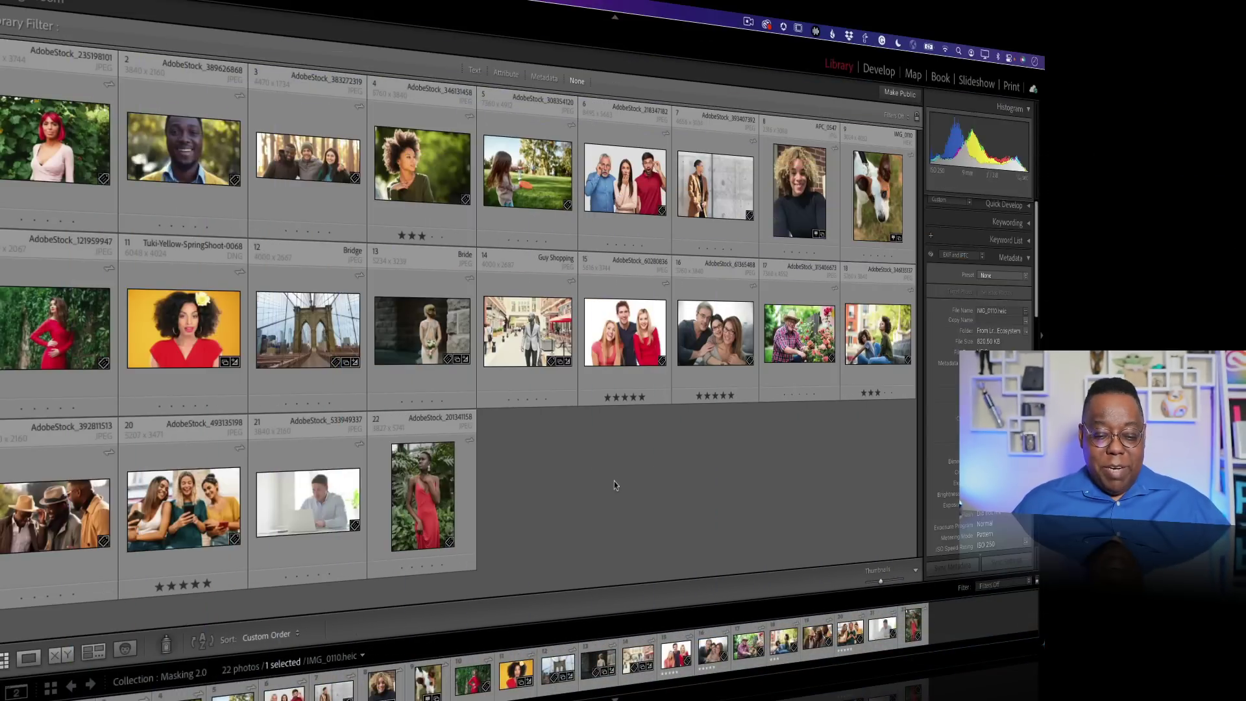
- Open the red-haired woman's portrait in Develop and bring up the mask options for Person 1
{"action": "left_click", "coordinate": [615, 485]}
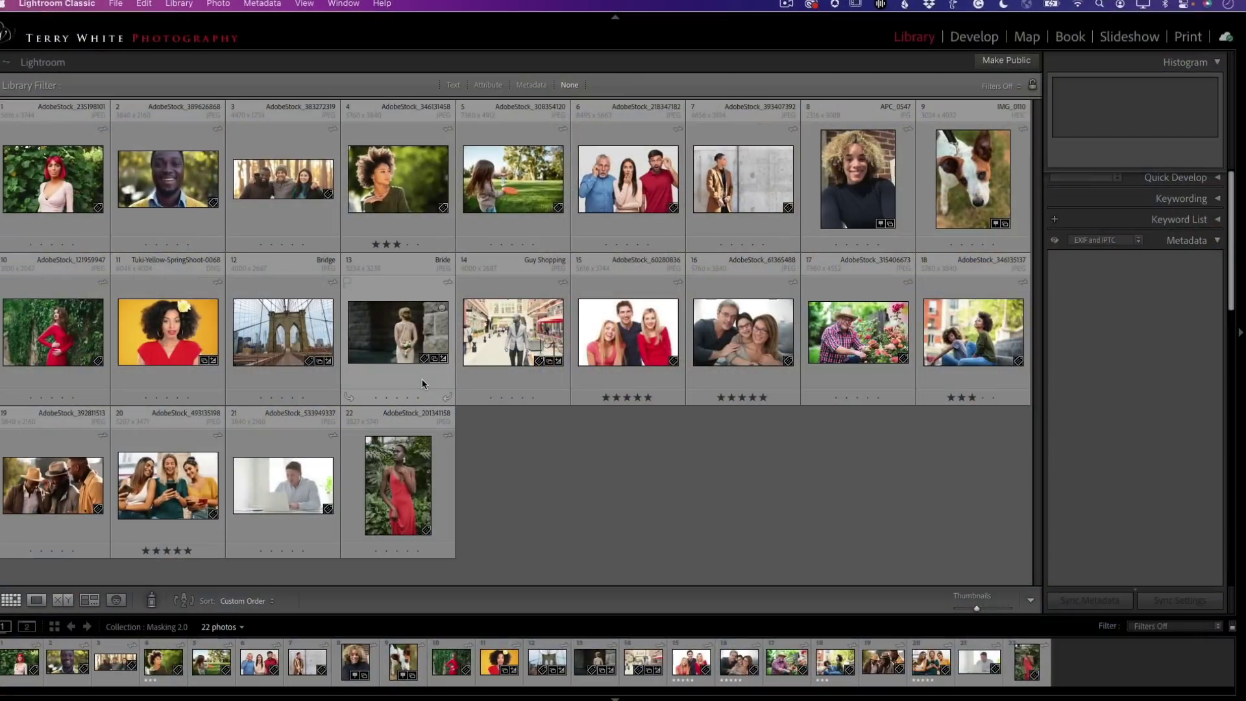
{"action": "left_click", "coordinate": [41, 178]}
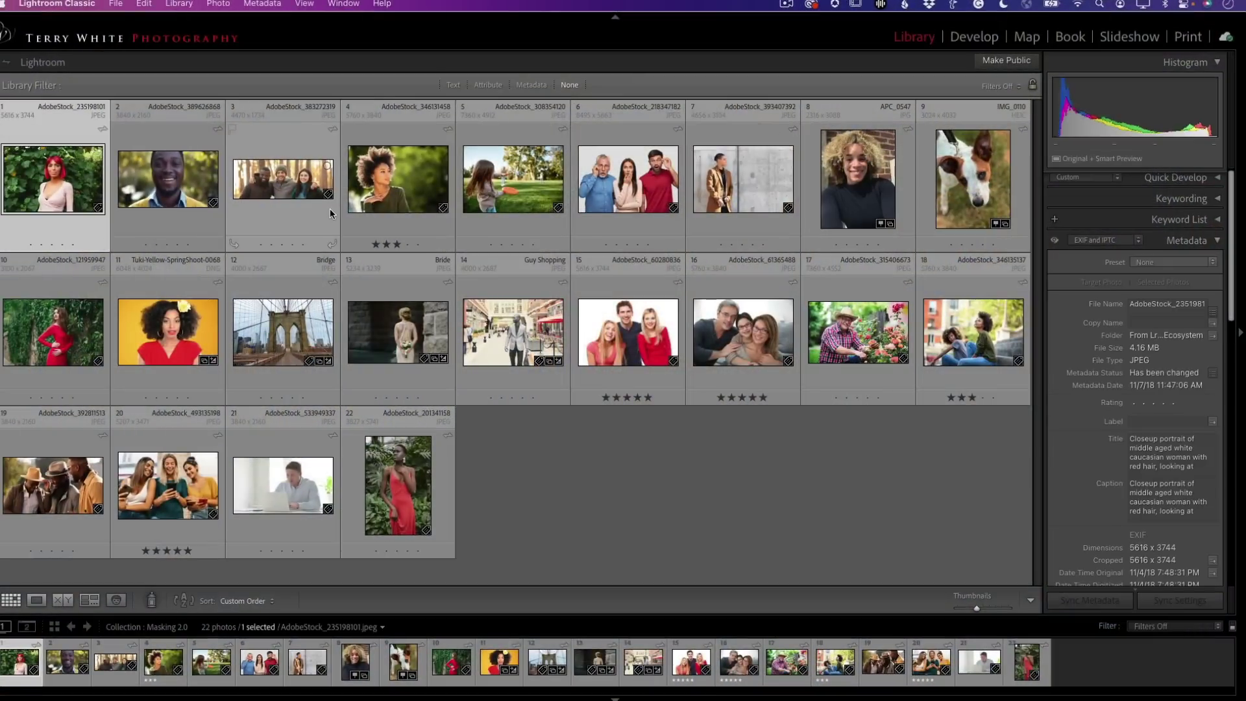
{"action": "key", "text": "d"}
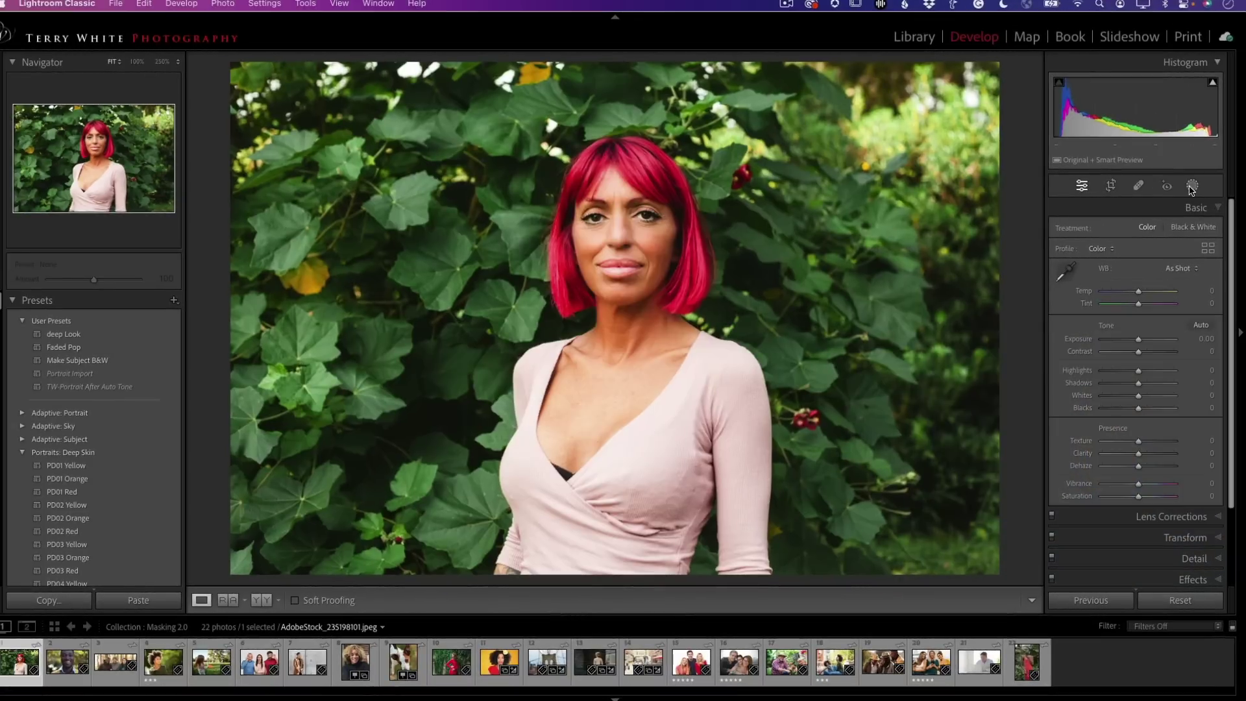
{"action": "left_click", "coordinate": [1192, 186]}
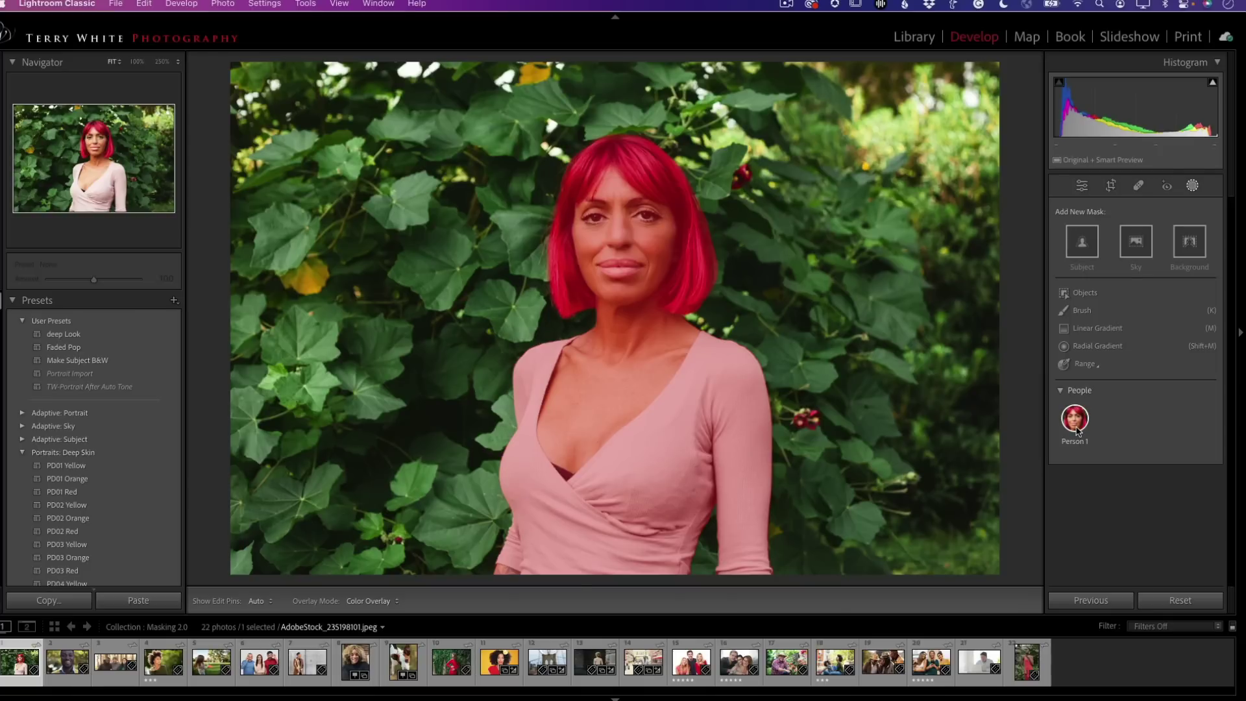
{"action": "left_click", "coordinate": [1075, 422]}
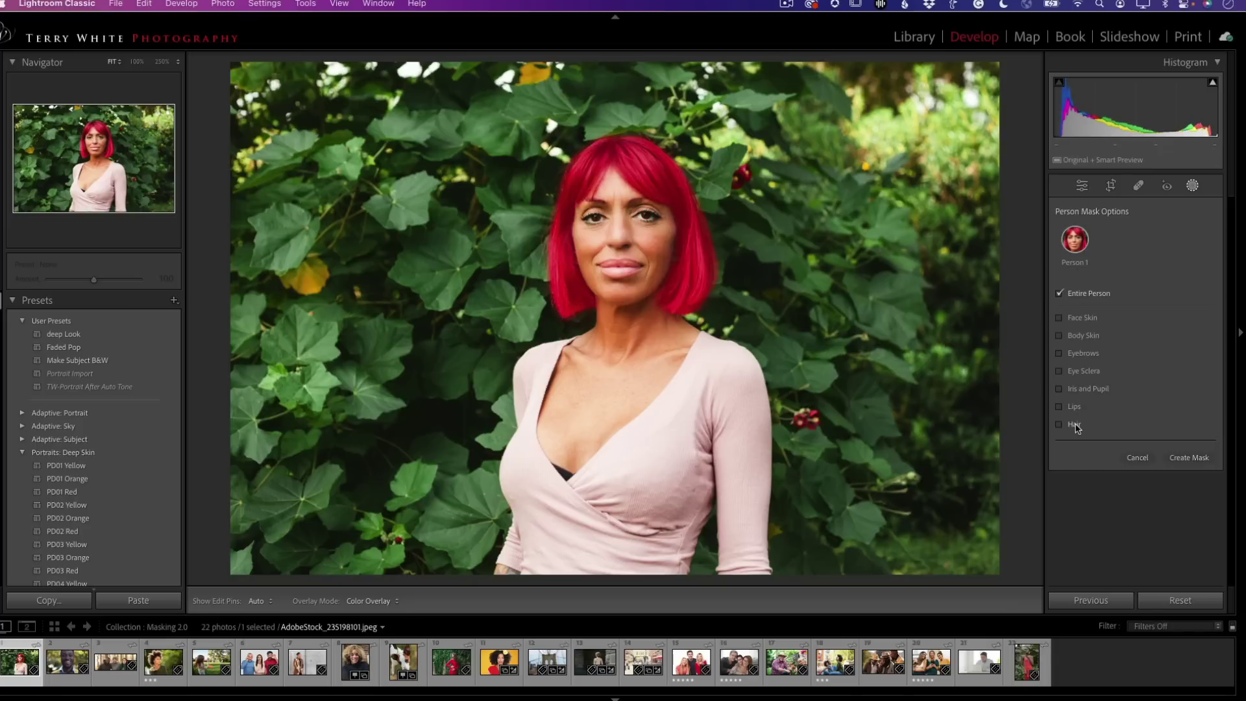
{"action": "left_click", "coordinate": [1060, 317]}
{"action": "left_click", "coordinate": [1061, 335]}
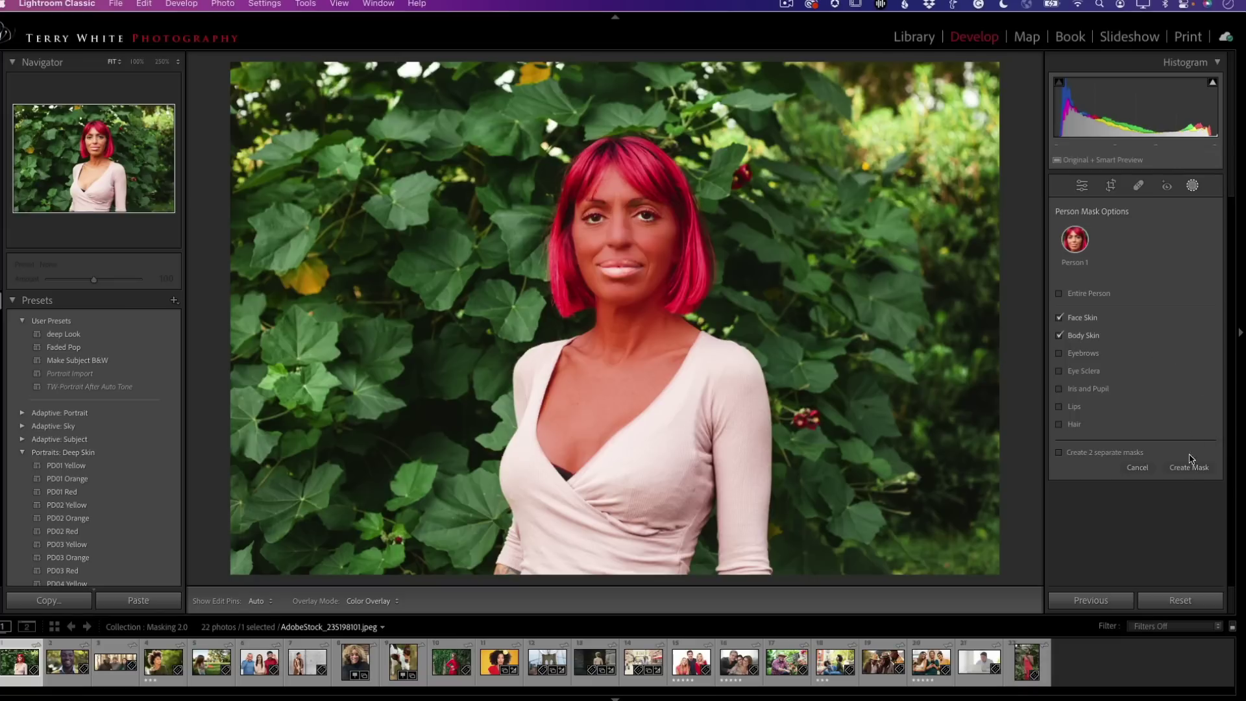
{"action": "left_click", "coordinate": [1060, 335]}
{"action": "left_click", "coordinate": [1060, 318]}
- Create a mask of the woman's Hair only and set its Hue to 70.2
{"action": "left_click", "coordinate": [1060, 424]}
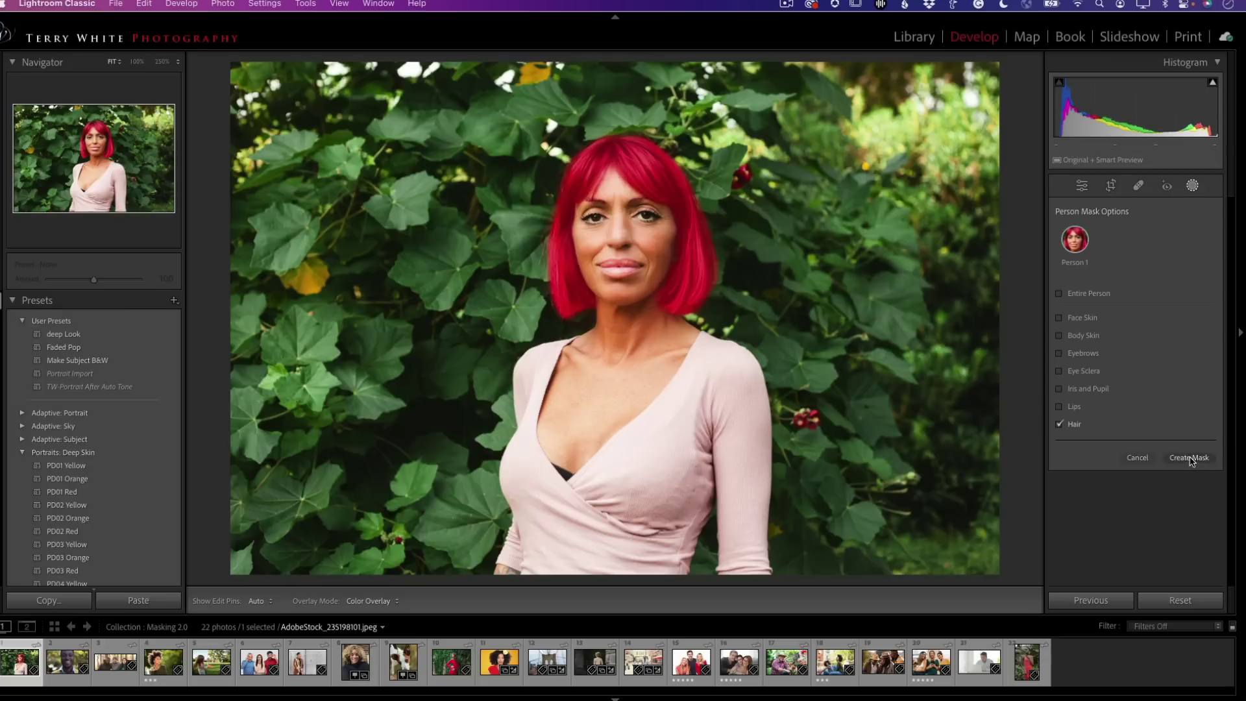
{"action": "left_click", "coordinate": [1191, 458]}
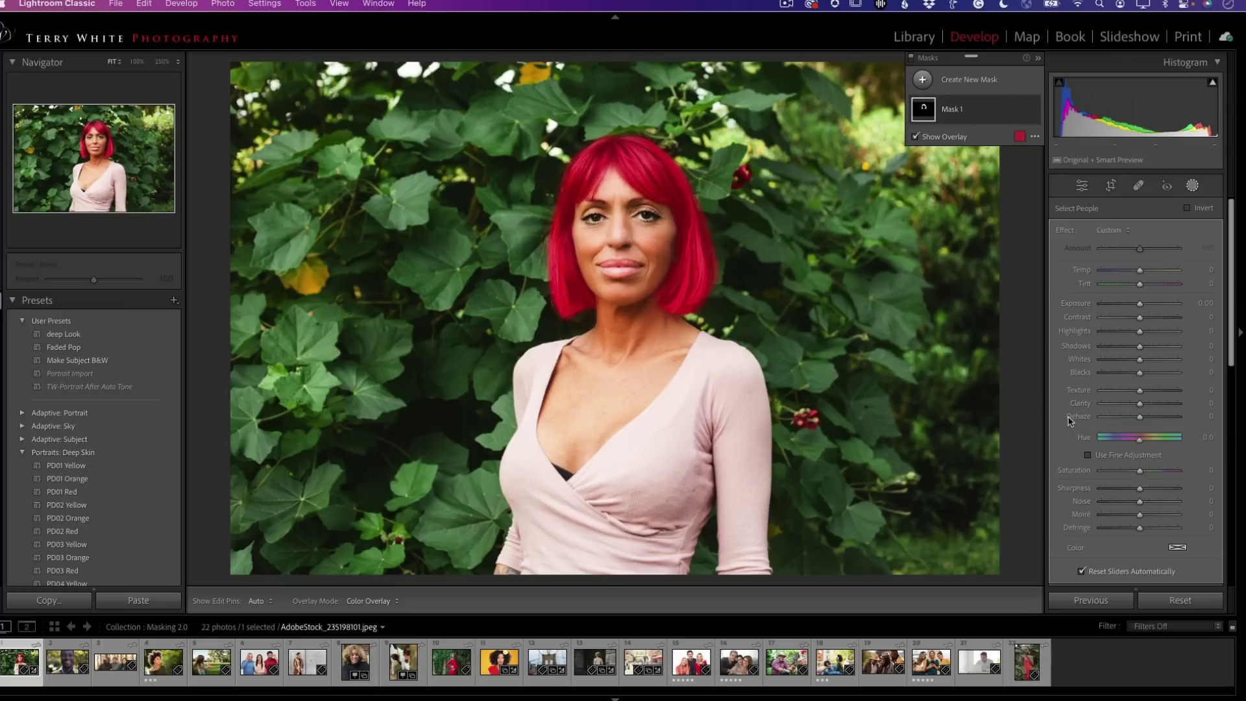
{"action": "mouse_move", "coordinate": [1142, 444]}
{"action": "left_mouse_down"}
{"action": "mouse_move", "coordinate": [1103, 443]}
{"action": "mouse_move", "coordinate": [1147, 446]}
{"action": "left_mouse_up"}
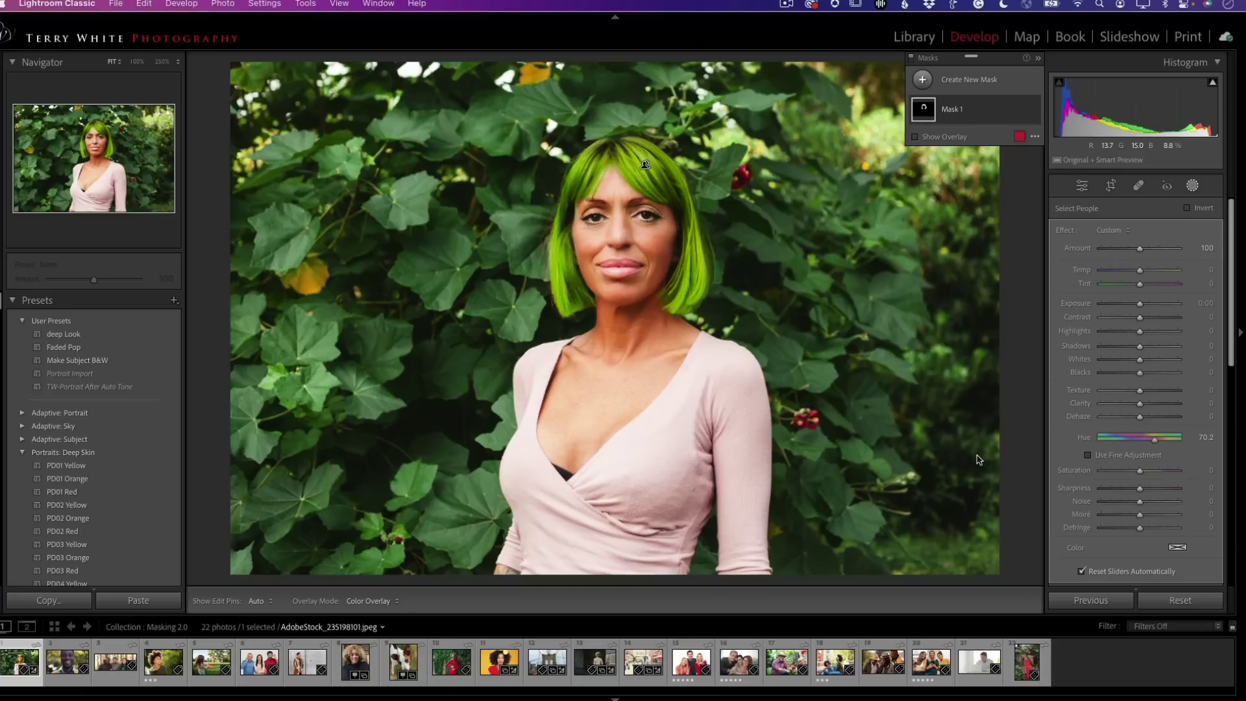
- Add a second People mask for Person 1 that covers only the Lips
{"action": "left_click", "coordinate": [963, 85]}
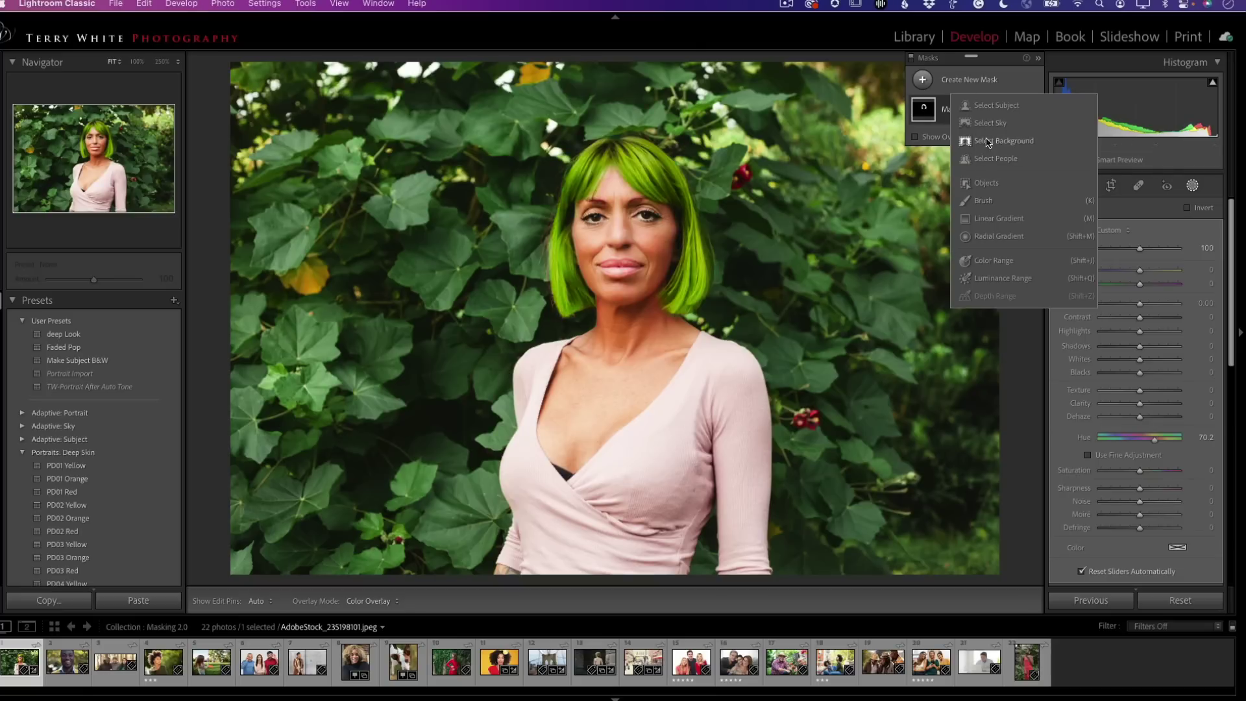
{"action": "left_click", "coordinate": [993, 158]}
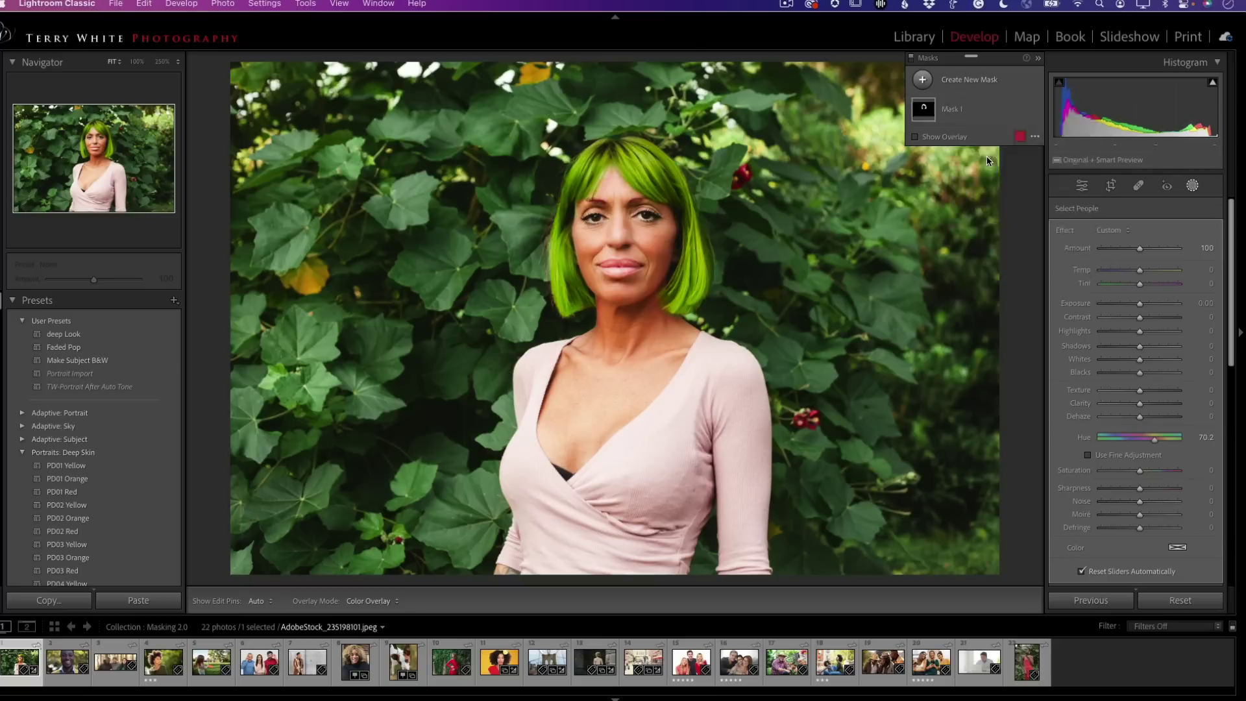
{"action": "left_click", "coordinate": [1094, 265]}
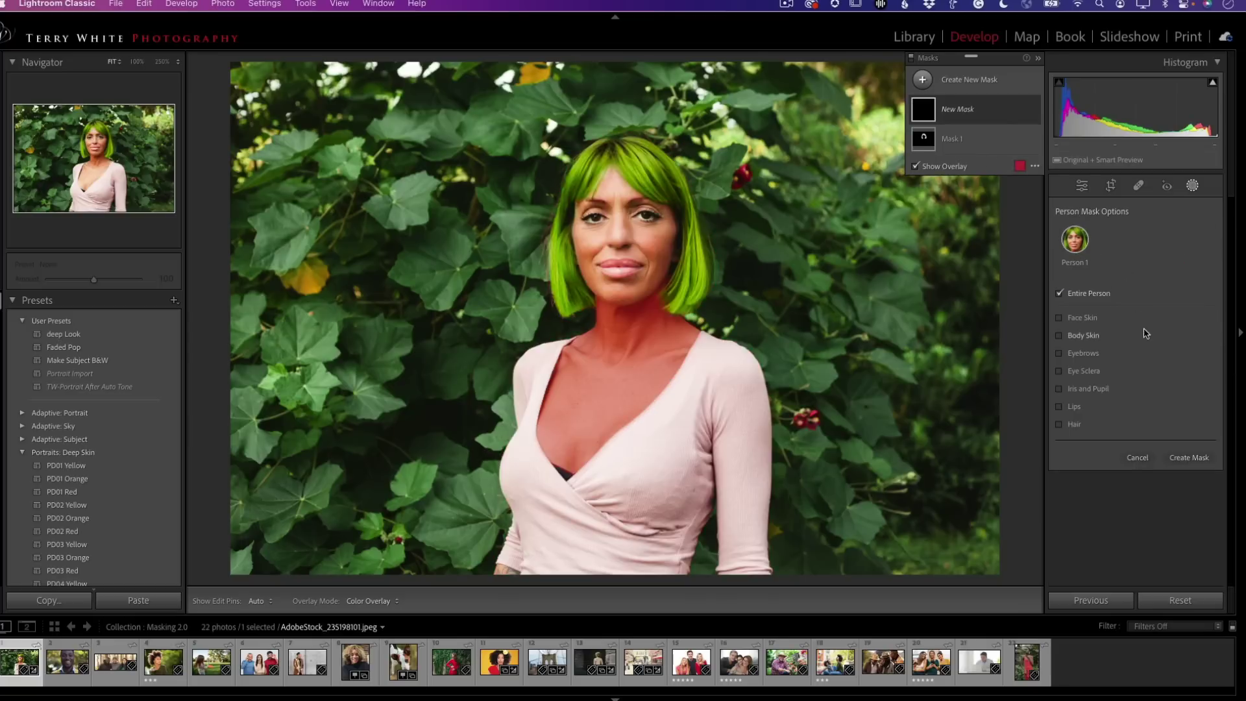
{"action": "left_click", "coordinate": [1061, 408]}
{"action": "left_click", "coordinate": [1189, 458]}
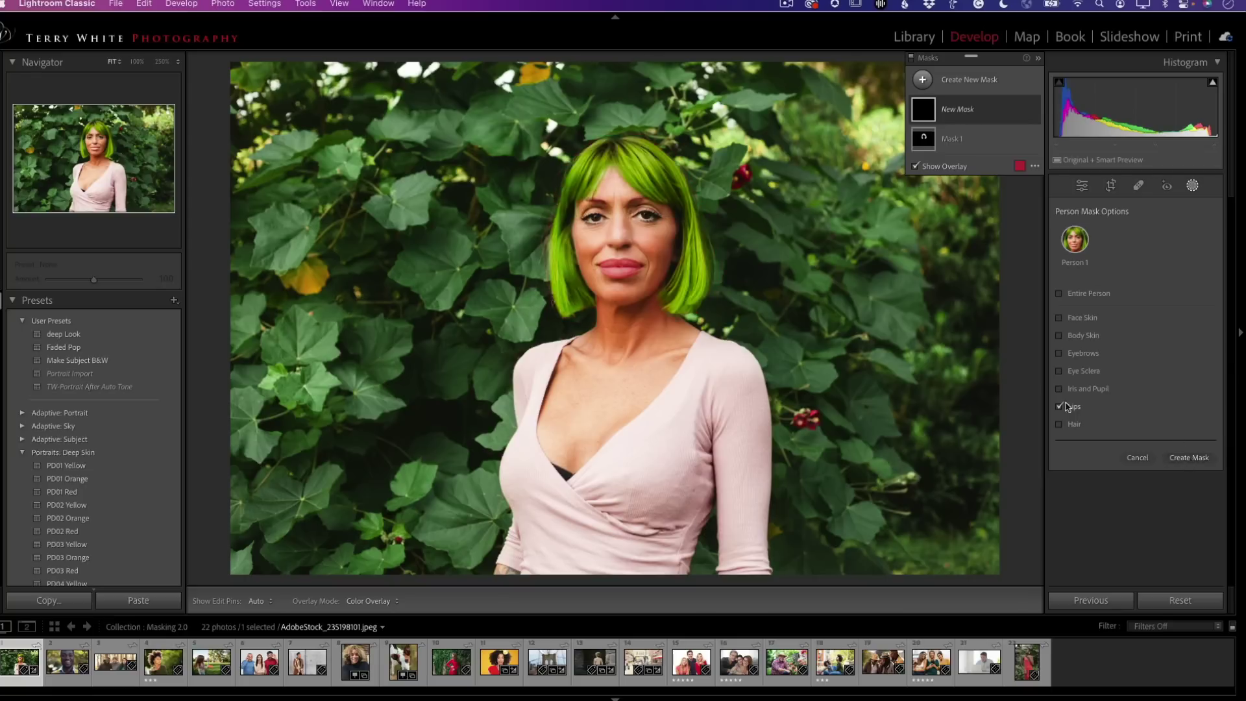
- Shift the lips mask's Hue toward green and set its Exposure to −1.19
{"action": "left_click_drag", "start_coordinate": [1142, 445], "coordinate": [1162, 447]}
{"action": "double_click", "coordinate": [1162, 447]}
{"action": "key", "text": "ctrl+z"}
{"action": "left_click_drag", "start_coordinate": [1140, 308], "coordinate": [1130, 309]}
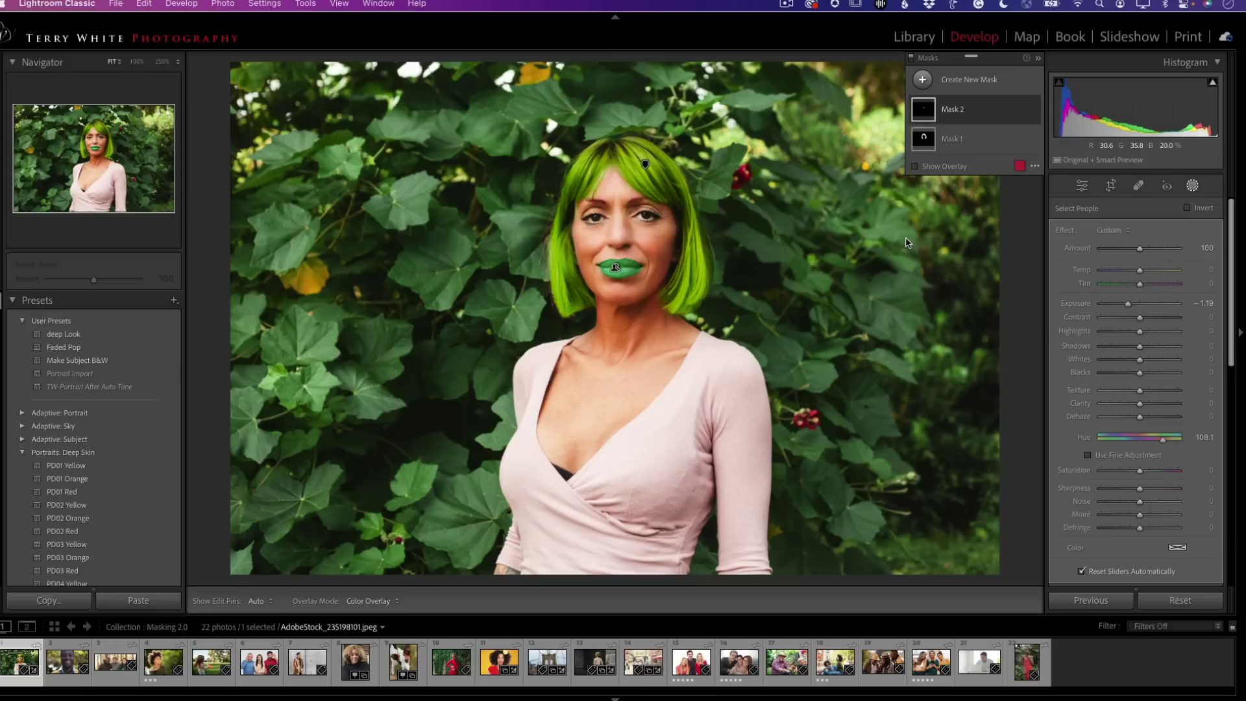
{"action": "mouse_move", "coordinate": [1163, 441]}
{"action": "left_mouse_down"}
{"action": "mouse_move", "coordinate": [1132, 440]}
{"action": "mouse_move", "coordinate": [1152, 442]}
{"action": "left_mouse_up"}
- Switch to Adobe Lightroom and open the smiling man's close-up portrait at 100% on his mouth
{"action": "key", "text": "super+Tab"}
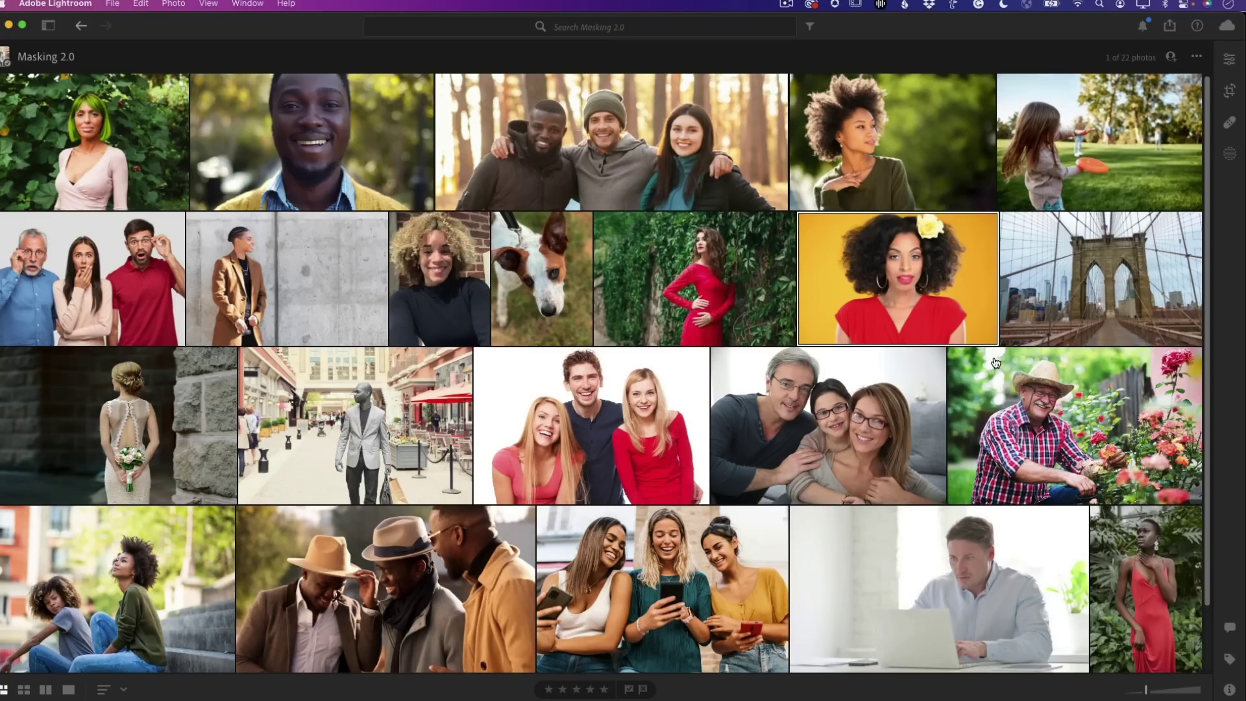
{"action": "double_click", "coordinate": [316, 136]}
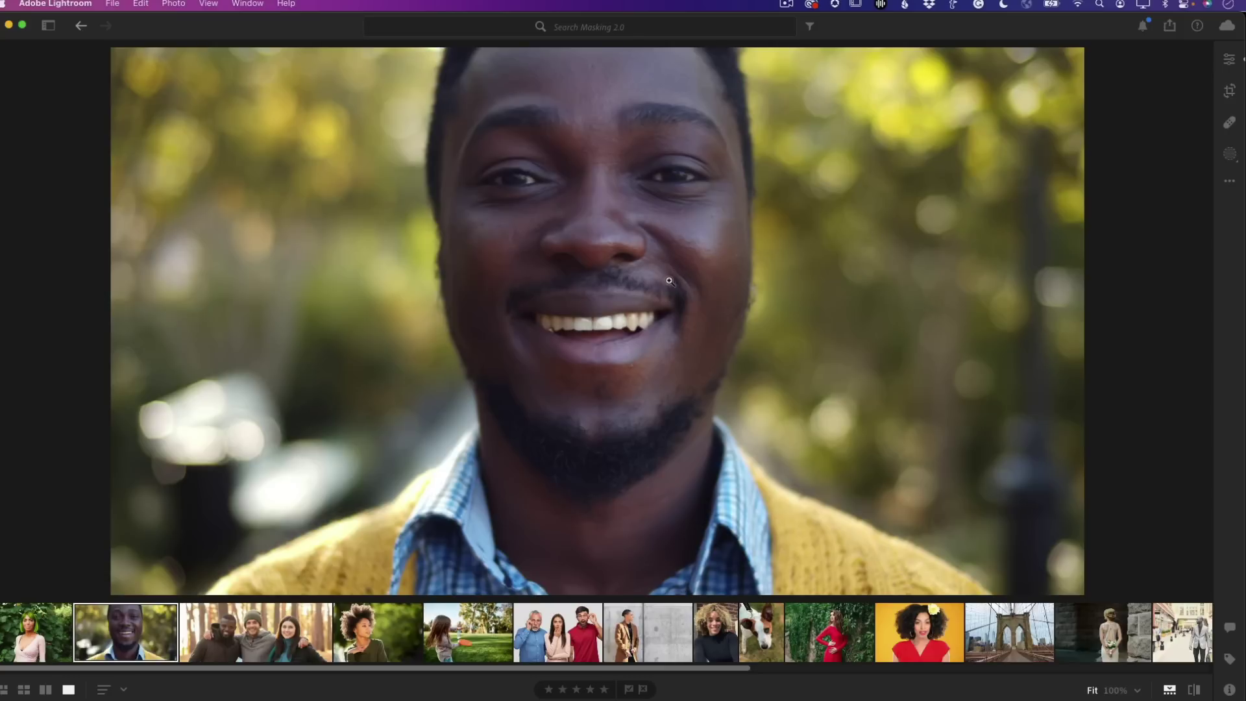
{"action": "left_click", "coordinate": [657, 298]}
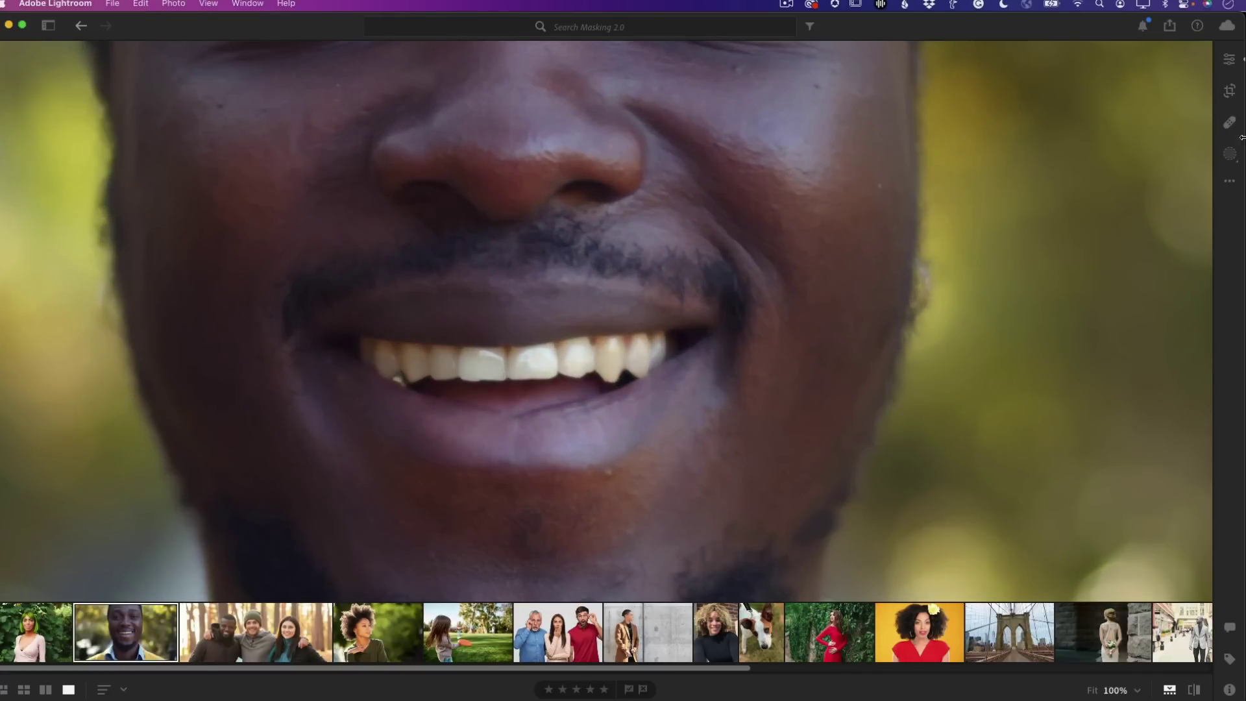
- Create a Person 1 mask that covers only the man's Teeth
{"action": "left_click", "coordinate": [1229, 61]}
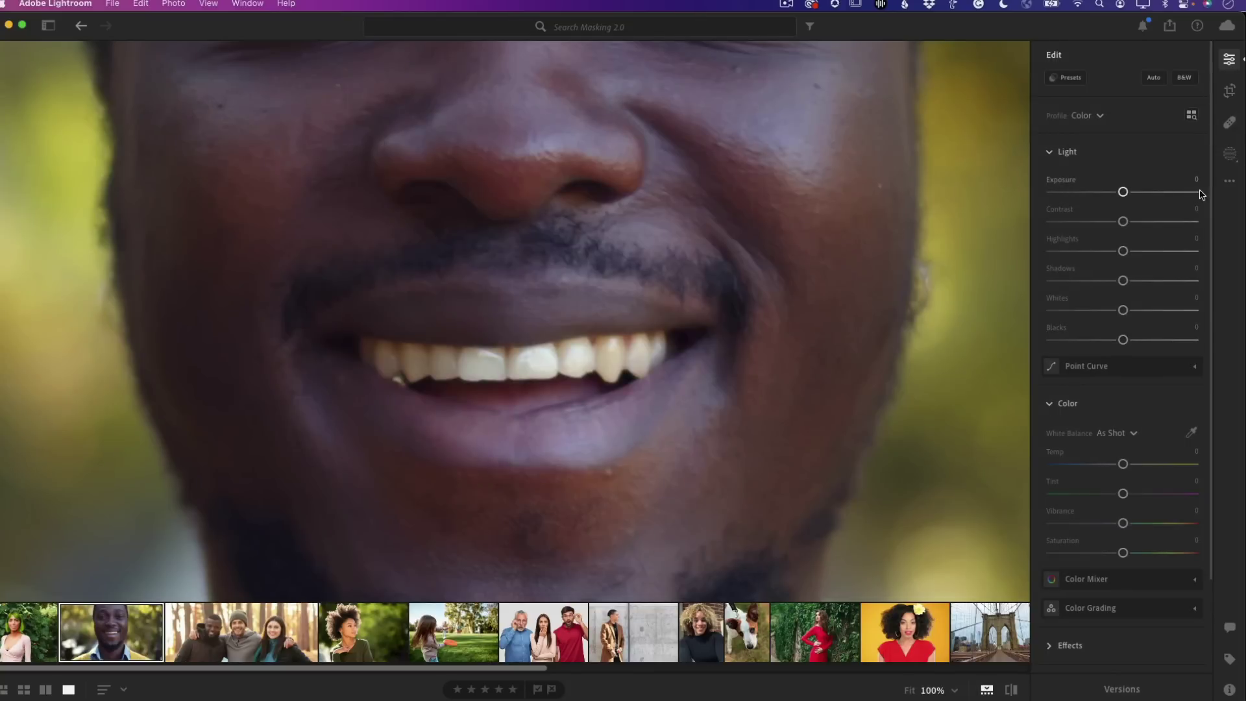
{"action": "key", "text": "m"}
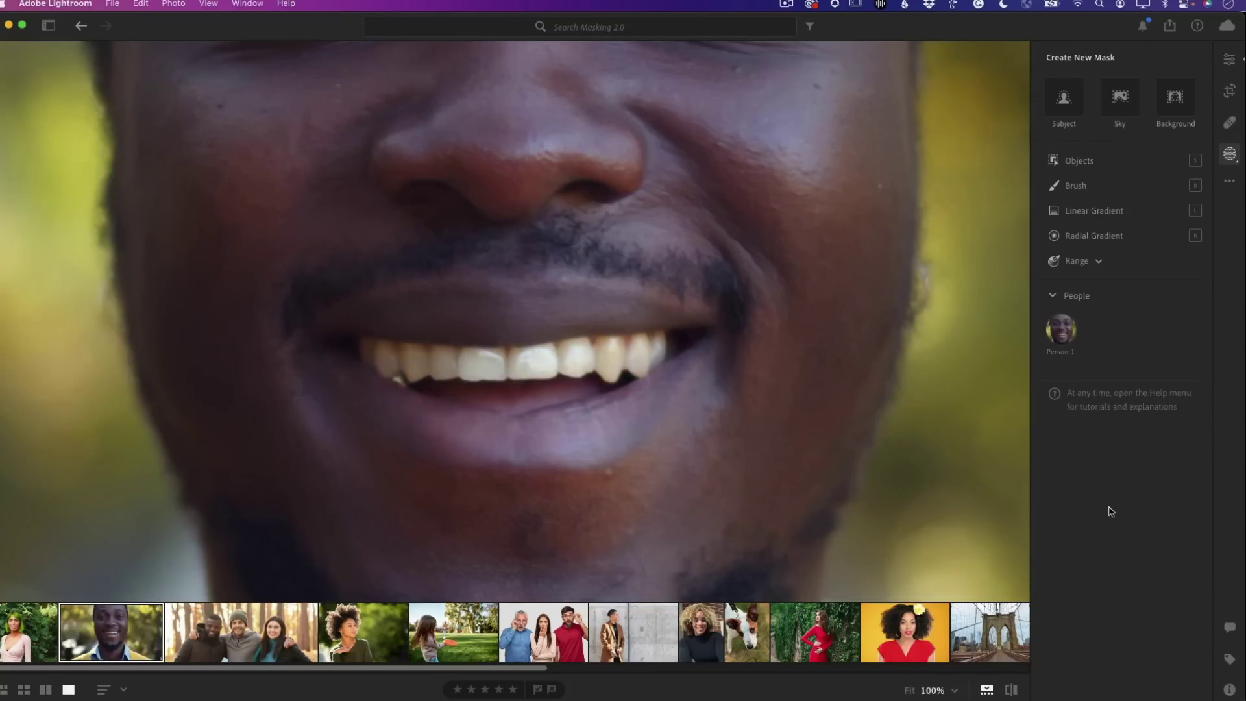
{"action": "left_click", "coordinate": [1062, 330]}
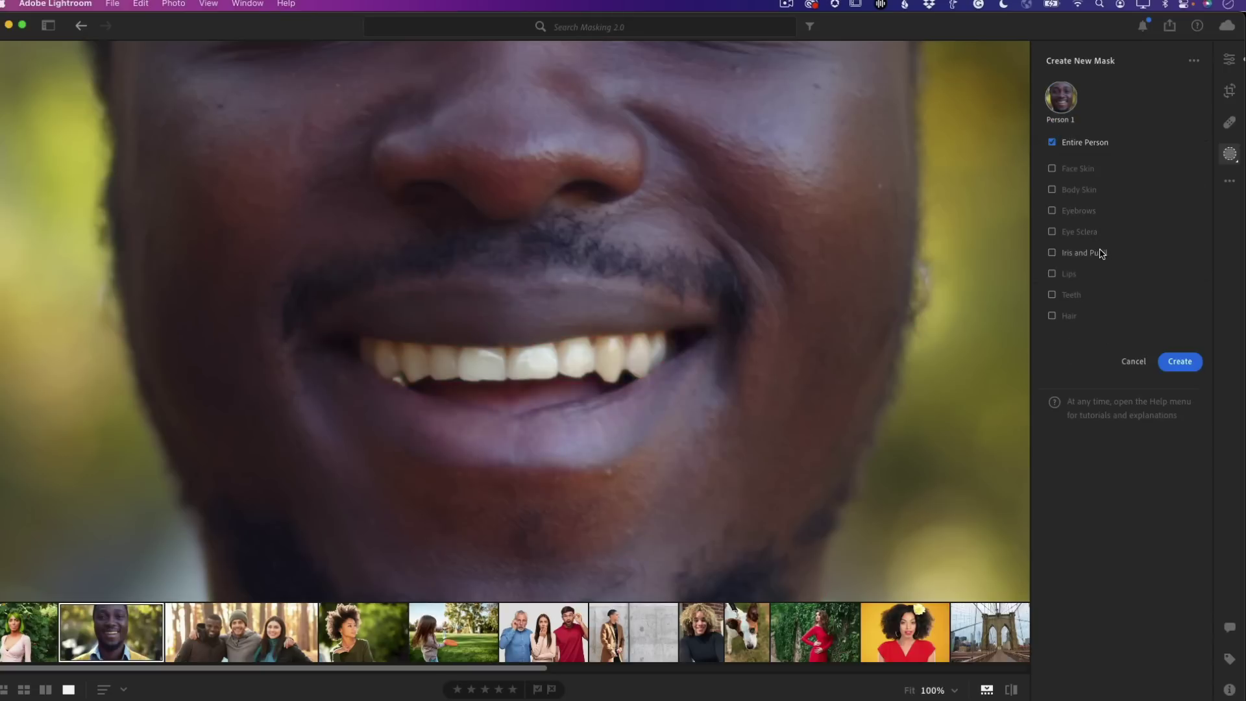
{"action": "left_click", "coordinate": [1057, 296]}
{"action": "left_click", "coordinate": [1180, 362]}
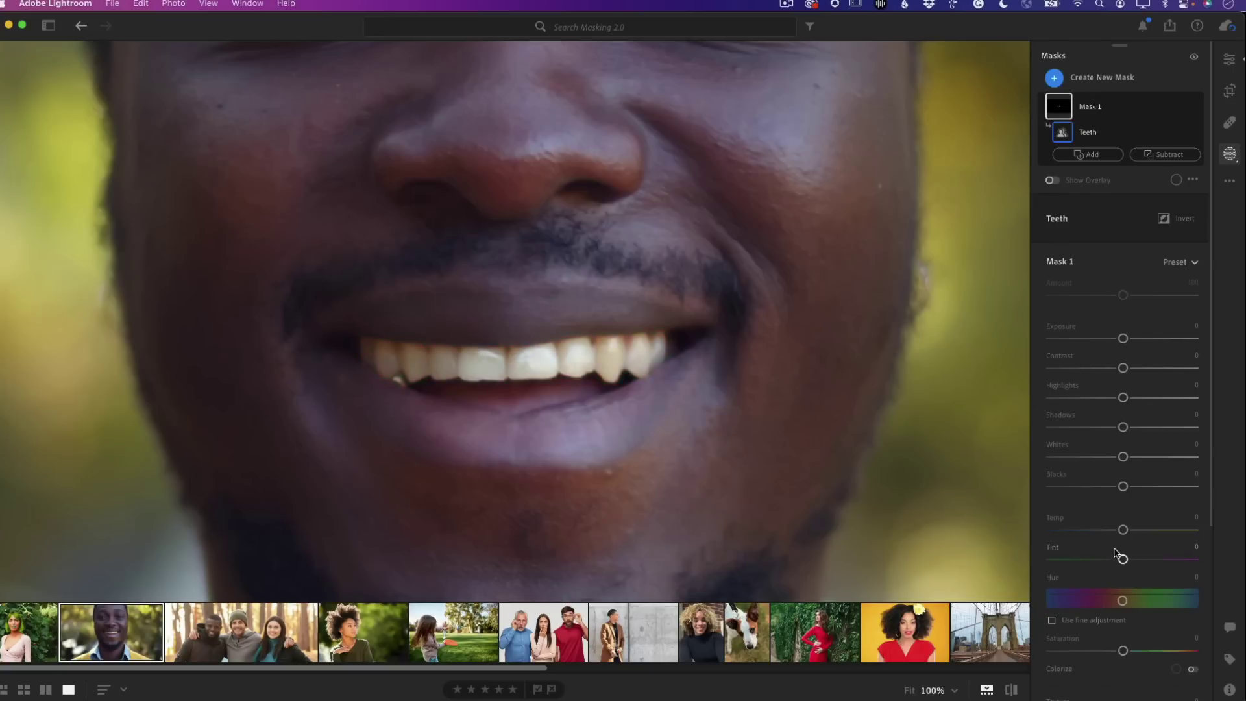
- Set the teeth mask's Saturation to −63 and compare the whitened teeth with the original
{"action": "scroll", "coordinate": [1122, 556], "scroll_direction": "down", "scroll_amount": 1}
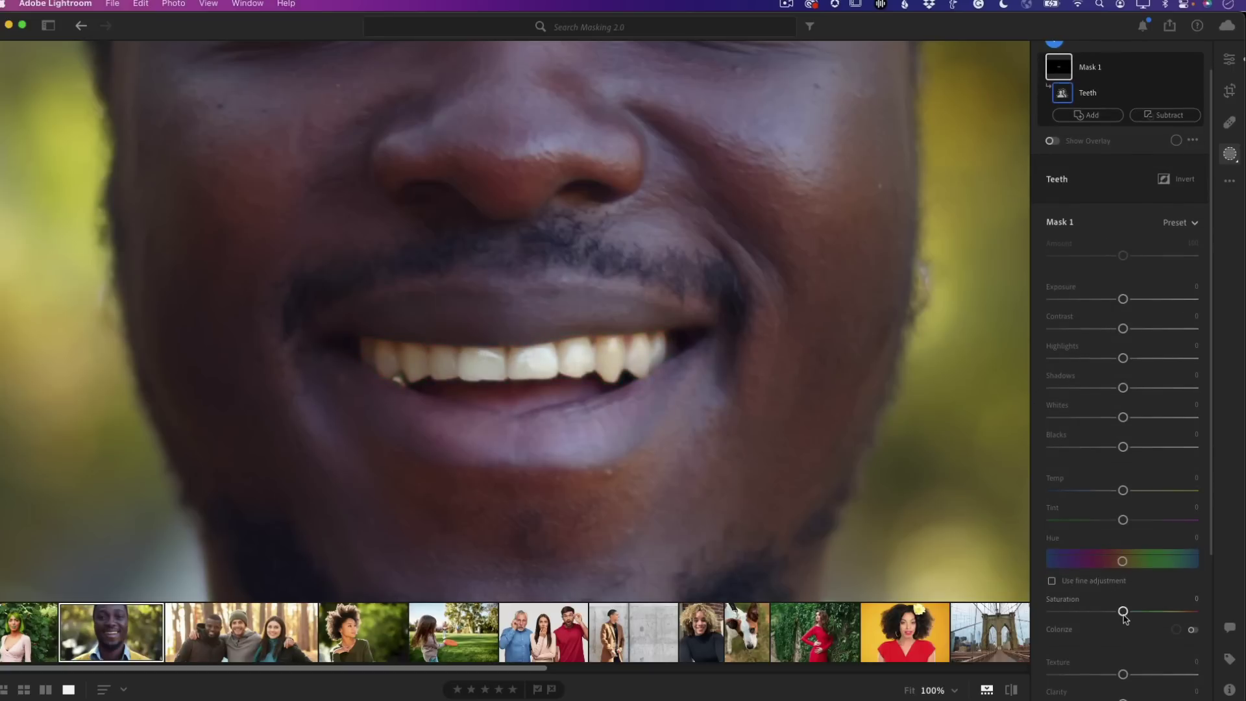
{"action": "left_click_drag", "start_coordinate": [1125, 615], "coordinate": [1078, 617]}
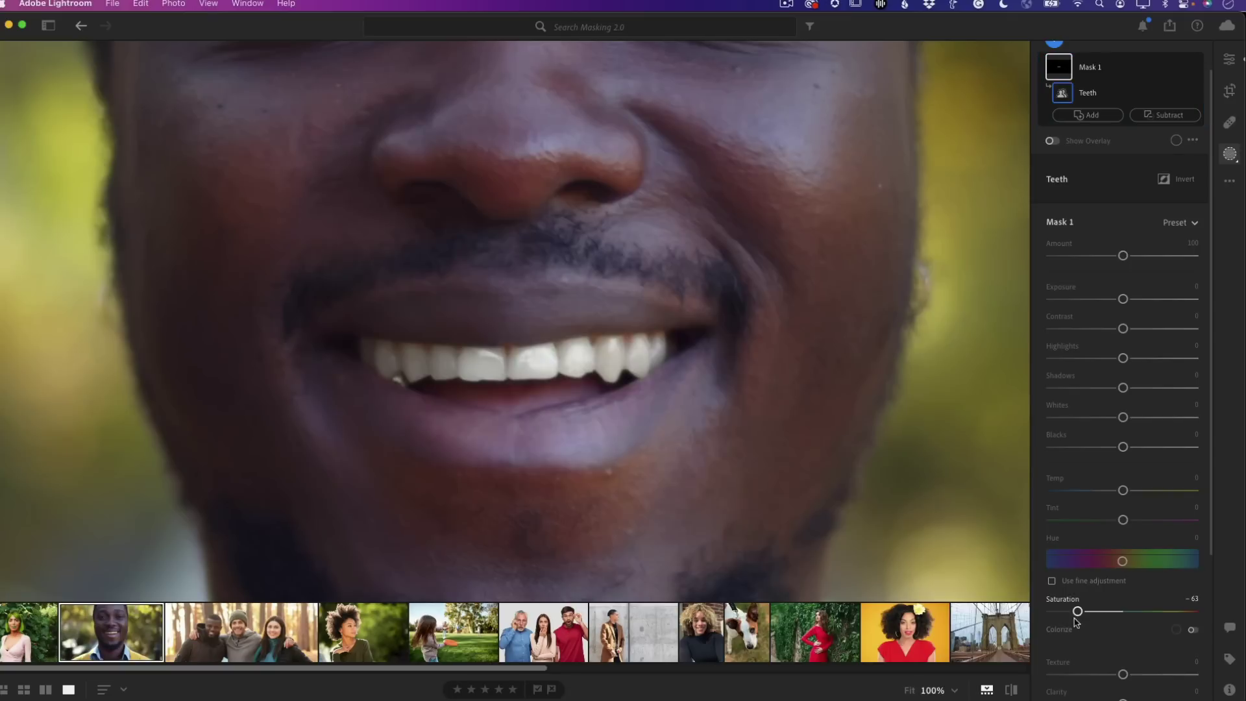
{"action": "left_click", "coordinate": [1012, 690]}
{"action": "left_click", "coordinate": [1012, 690]}
{"action": "left_click", "coordinate": [792, 337]}
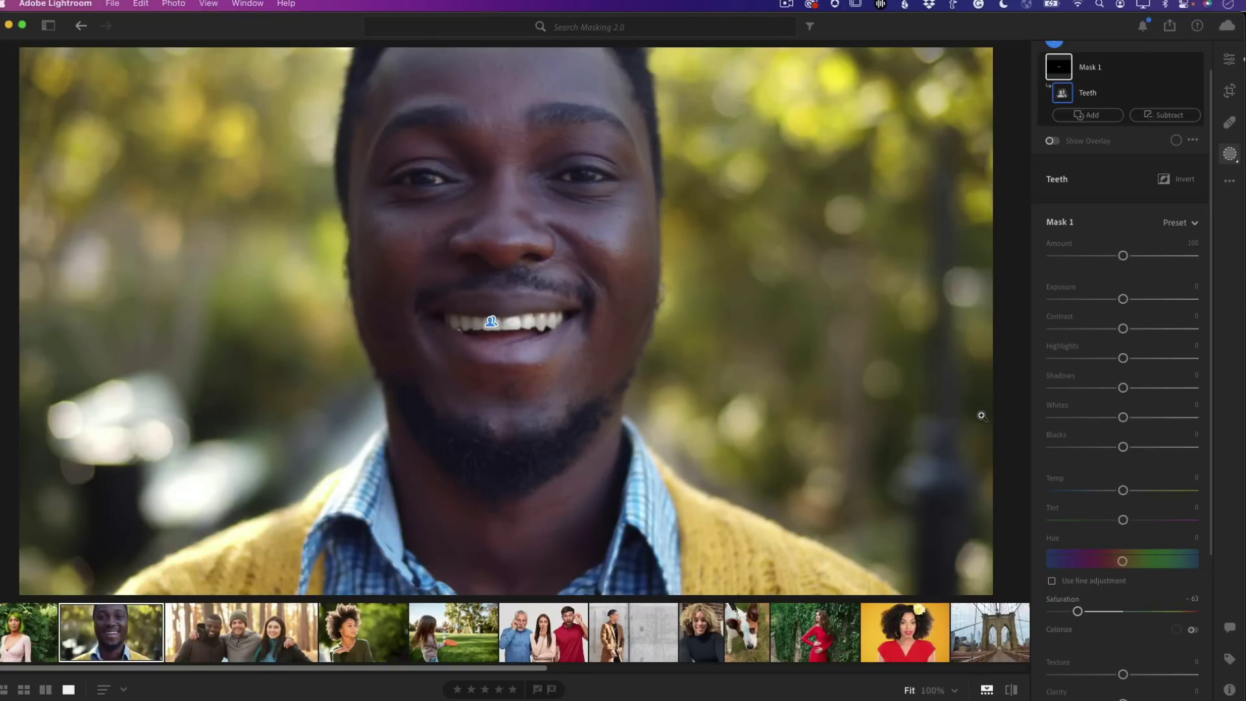
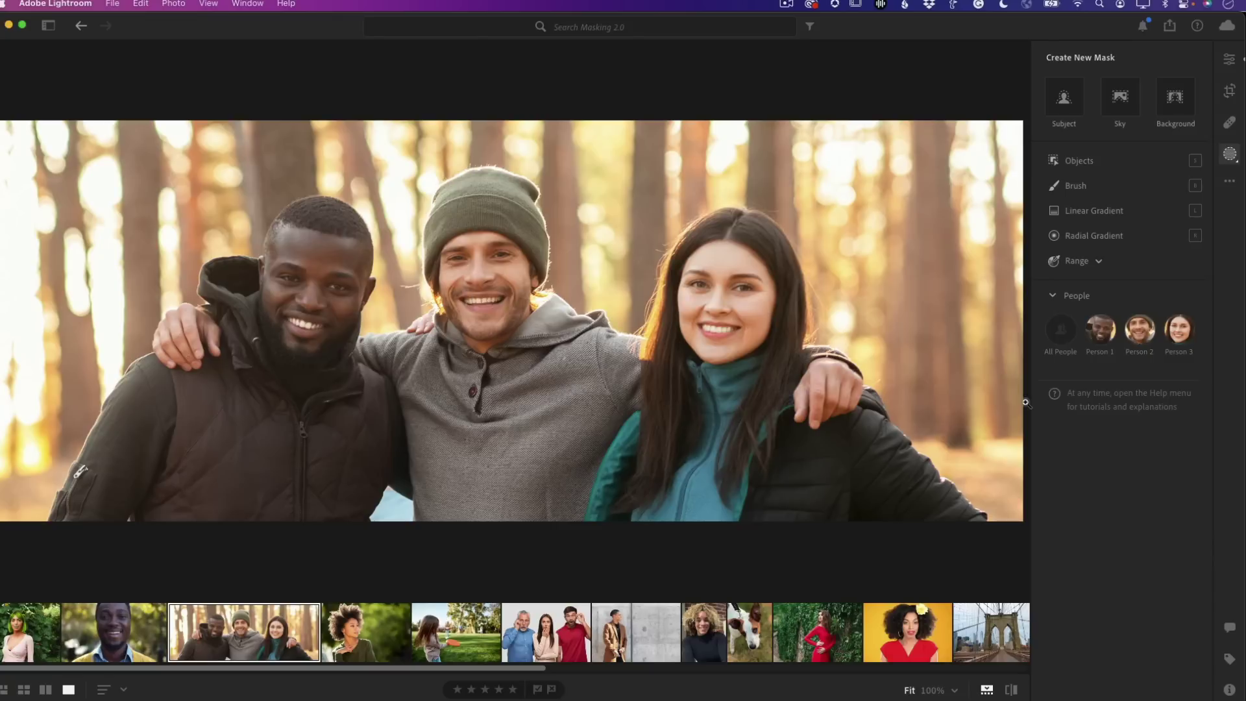
- Create a Face Skin mask for Person 3, the woman in the forest group photo
{"action": "left_click", "coordinate": [1191, 333]}
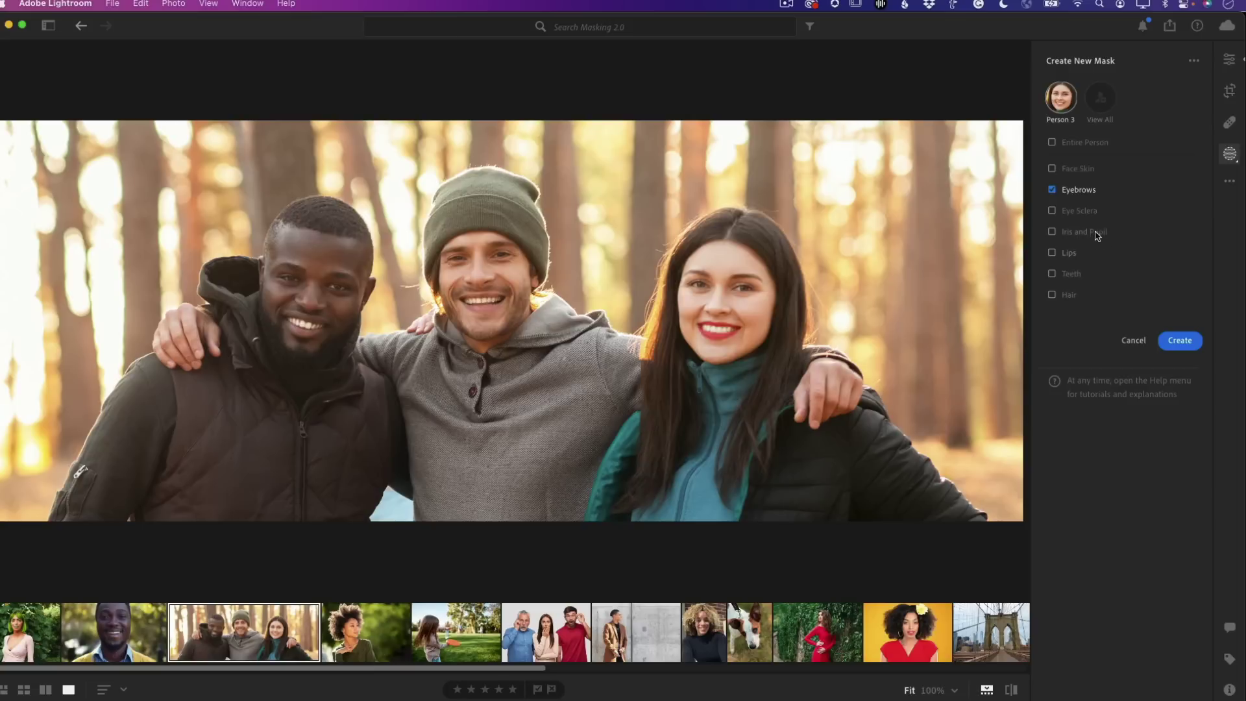
{"action": "left_click", "coordinate": [1067, 190]}
{"action": "left_click", "coordinate": [1053, 190]}
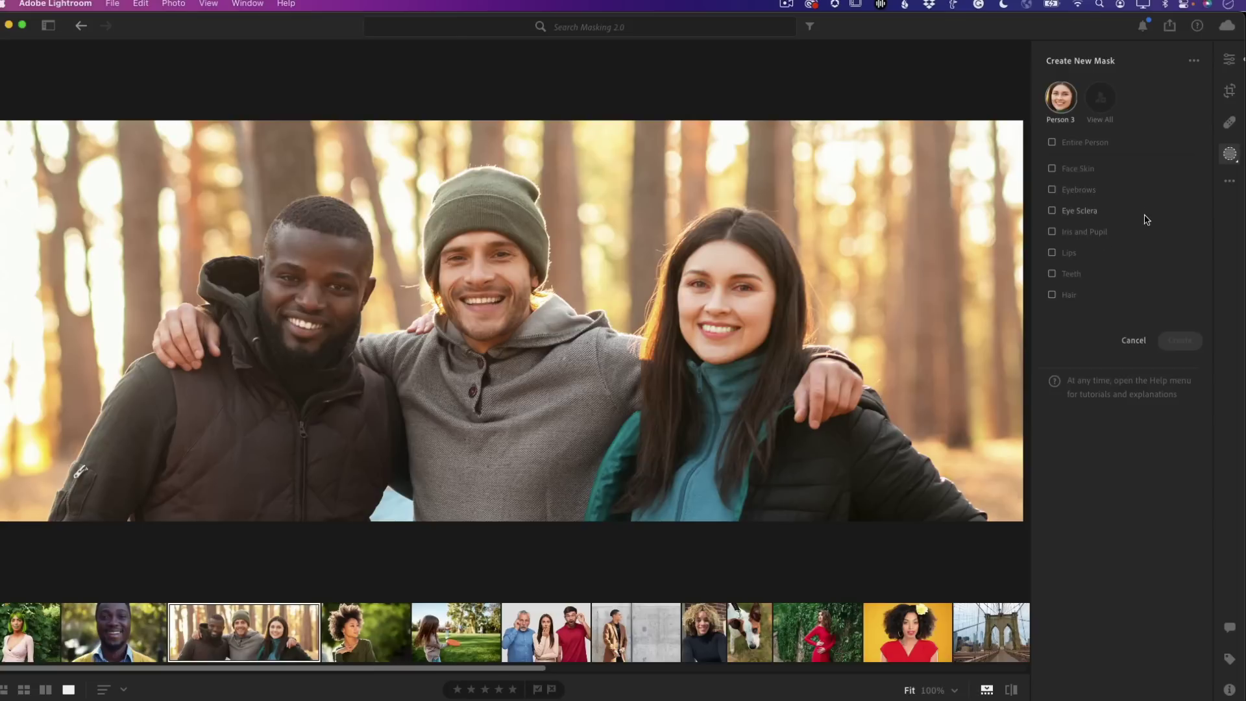
{"action": "left_click", "coordinate": [1053, 169]}
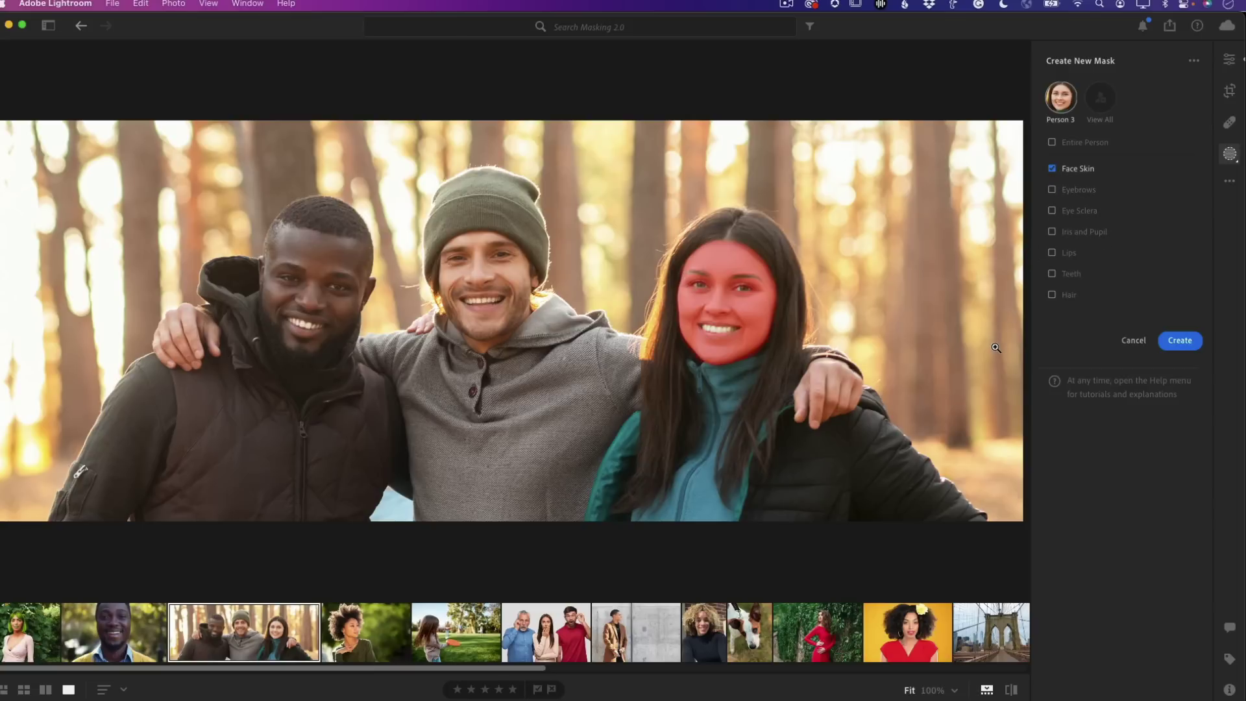
{"action": "left_click", "coordinate": [1188, 341]}
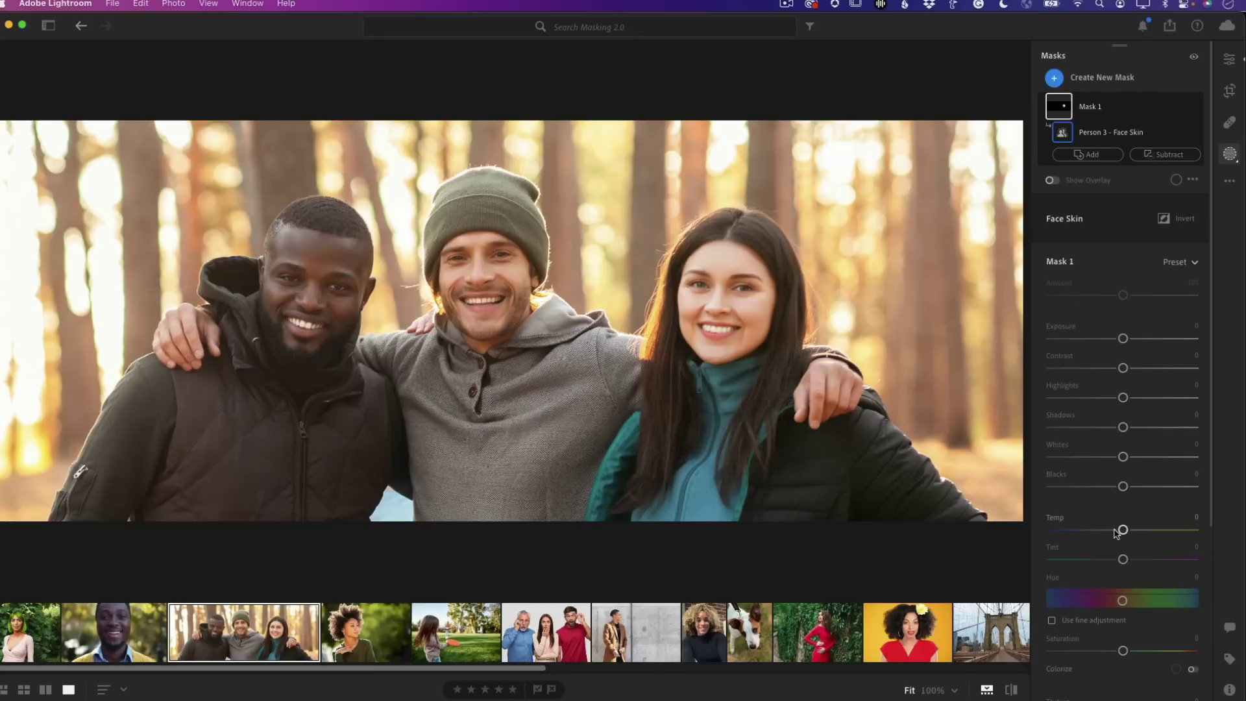
- Set the face skin mask's Temp to +18 and Exposure to −0.24, and compare with the original
{"action": "left_click_drag", "start_coordinate": [1120, 531], "coordinate": [1136, 531]}
{"action": "left_click_drag", "start_coordinate": [1122, 344], "coordinate": [1119, 343]}
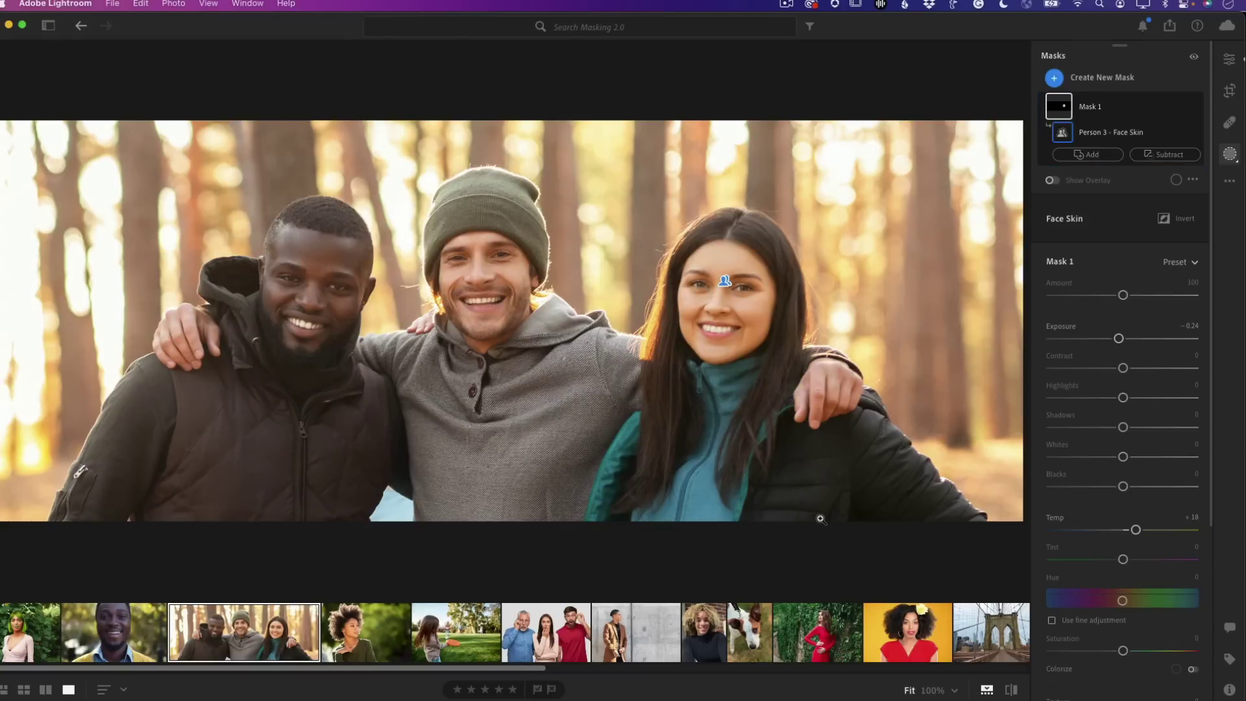
{"action": "left_click", "coordinate": [1012, 691]}
{"action": "left_click", "coordinate": [1011, 690]}
- Create one new People mask covering the entire Person 1 and Person 2, the two men in the forest group photo
{"action": "left_click", "coordinate": [1077, 79]}
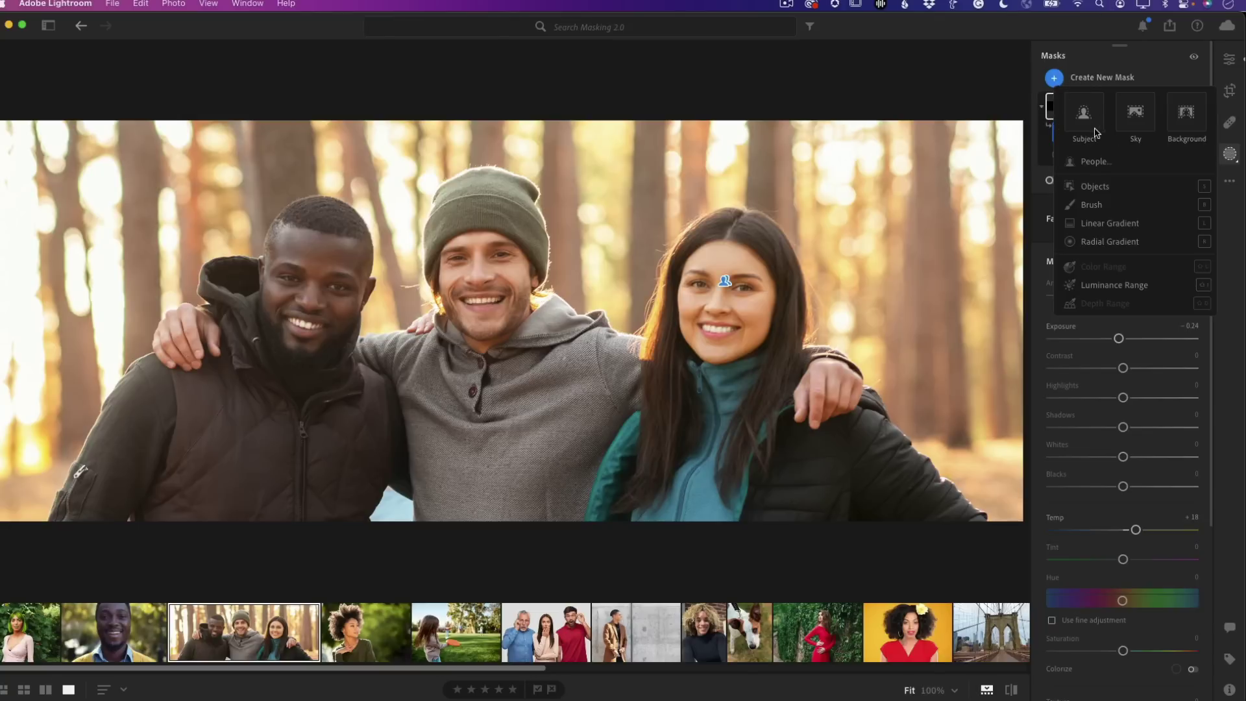
{"action": "left_click", "coordinate": [1099, 162]}
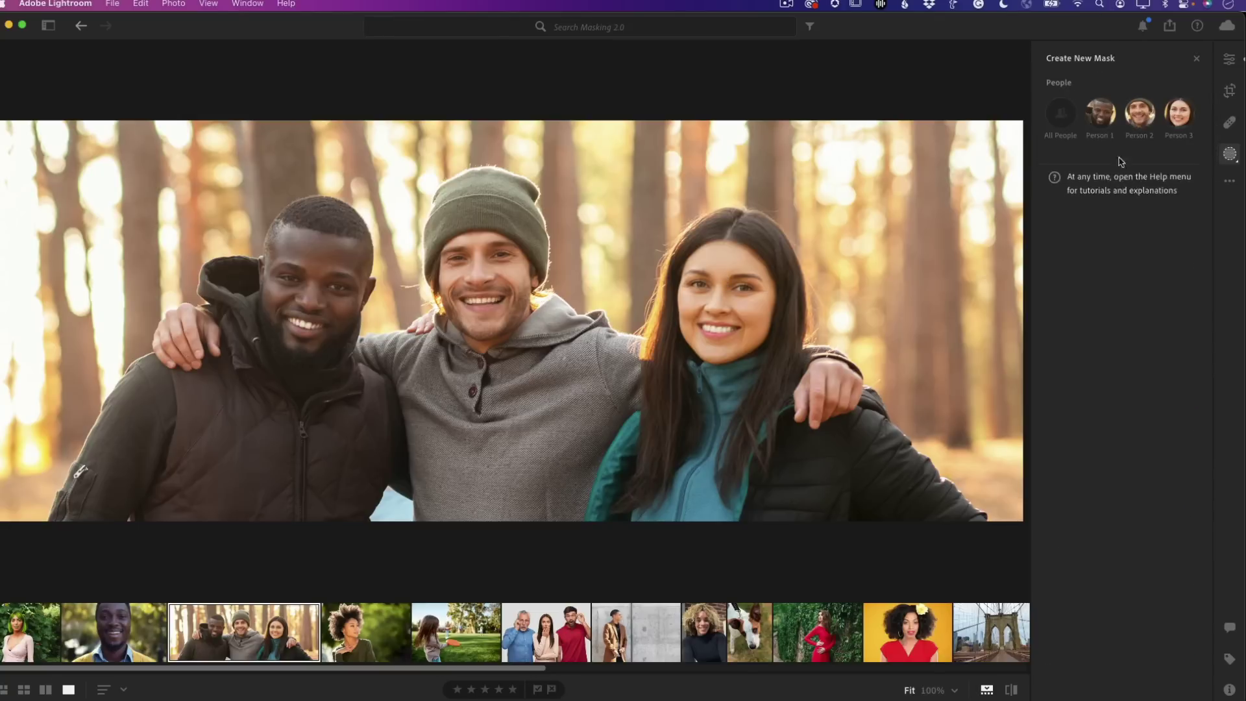
{"action": "left_click", "coordinate": [1102, 117]}
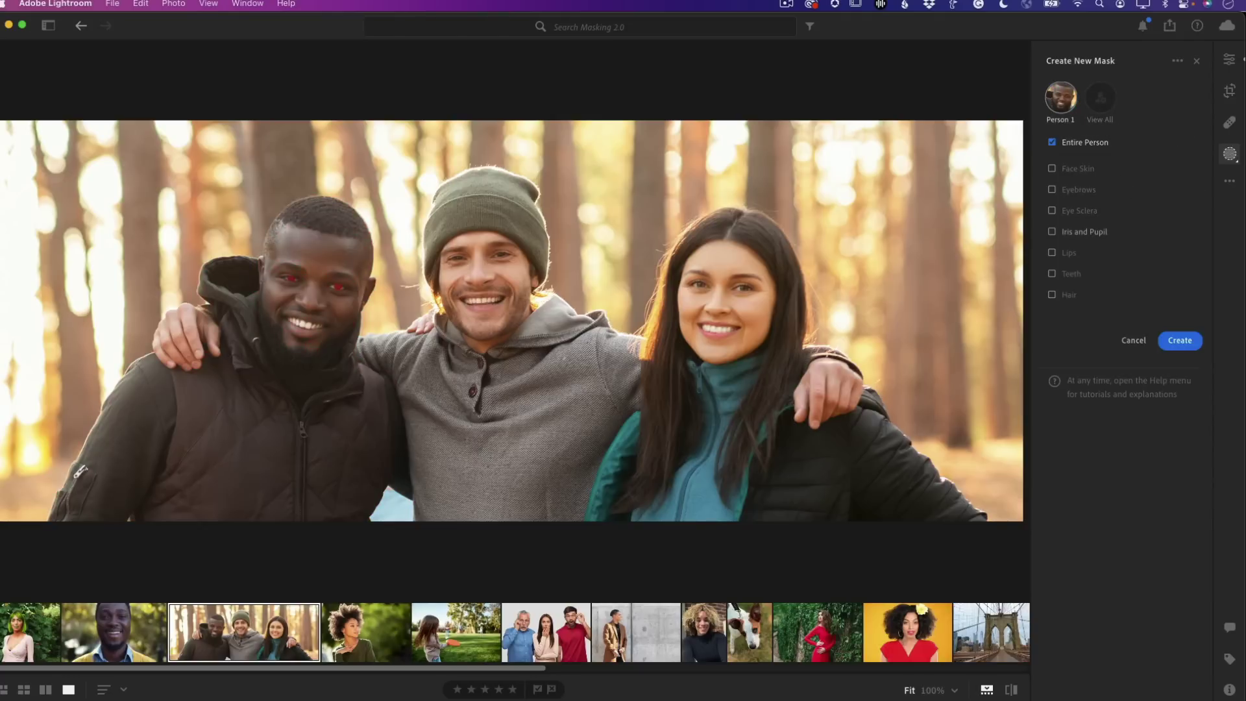
{"action": "left_click", "coordinate": [1102, 99]}
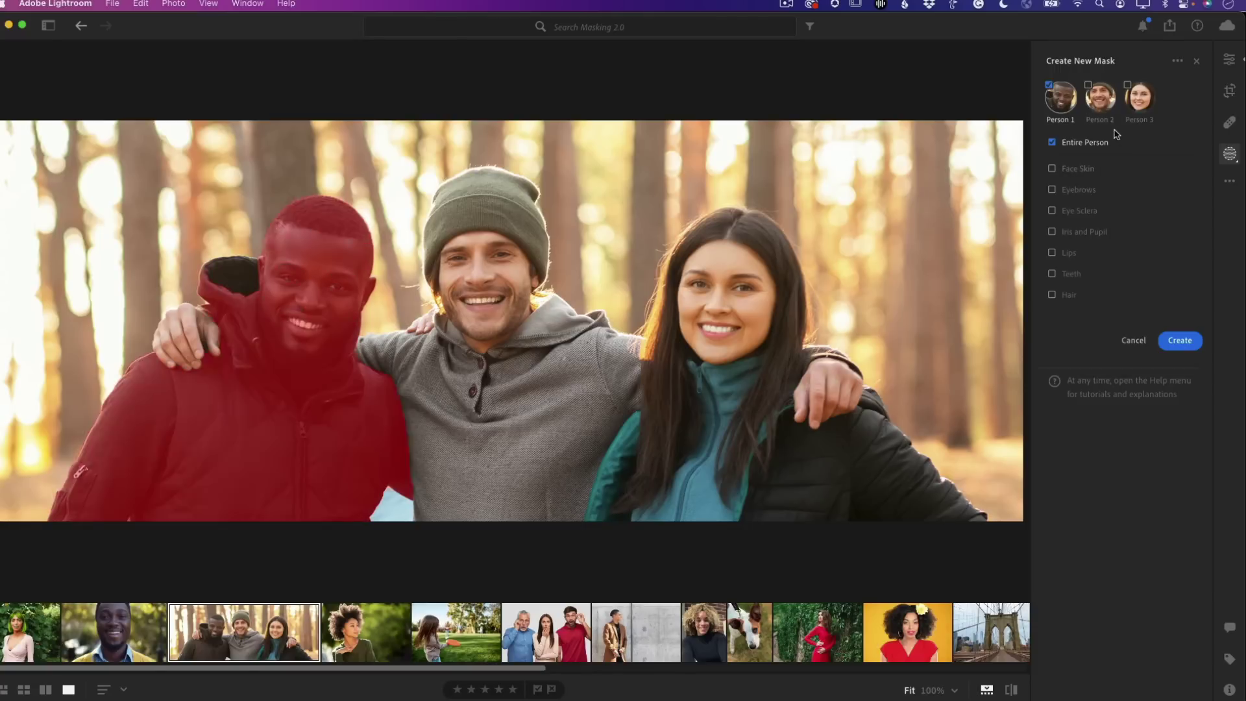
{"action": "left_click", "coordinate": [1089, 87]}
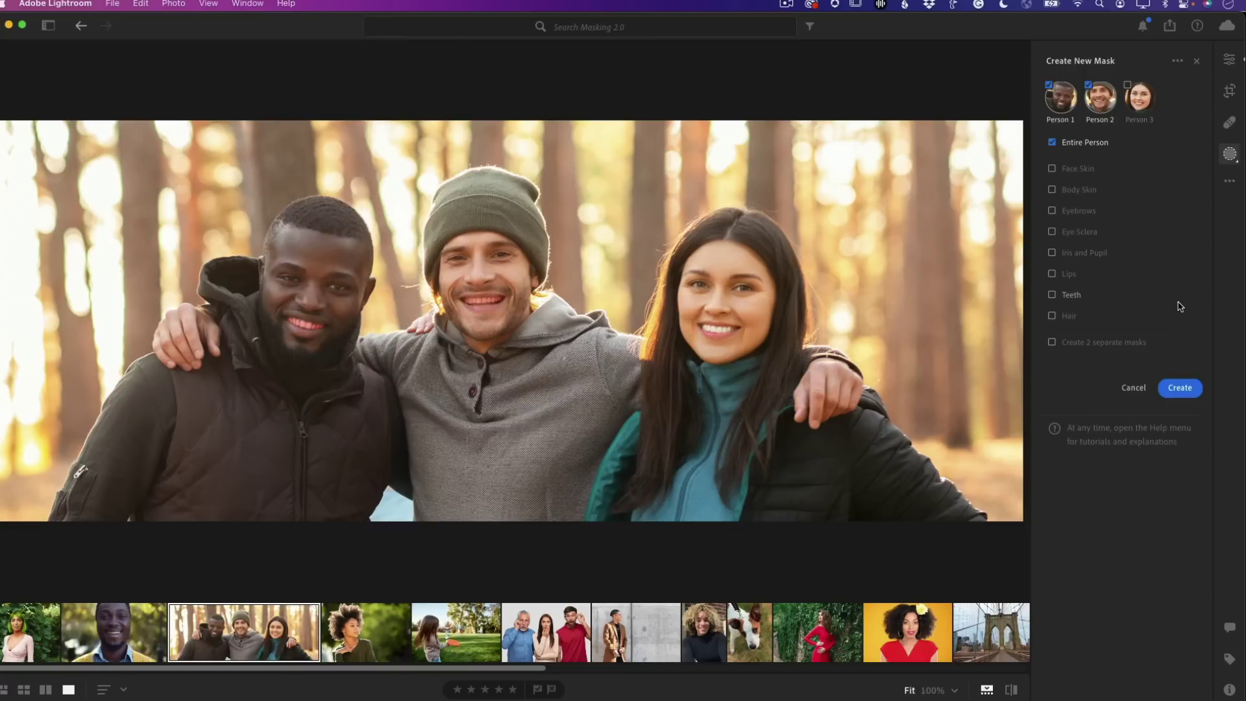
{"action": "left_click", "coordinate": [1180, 389]}
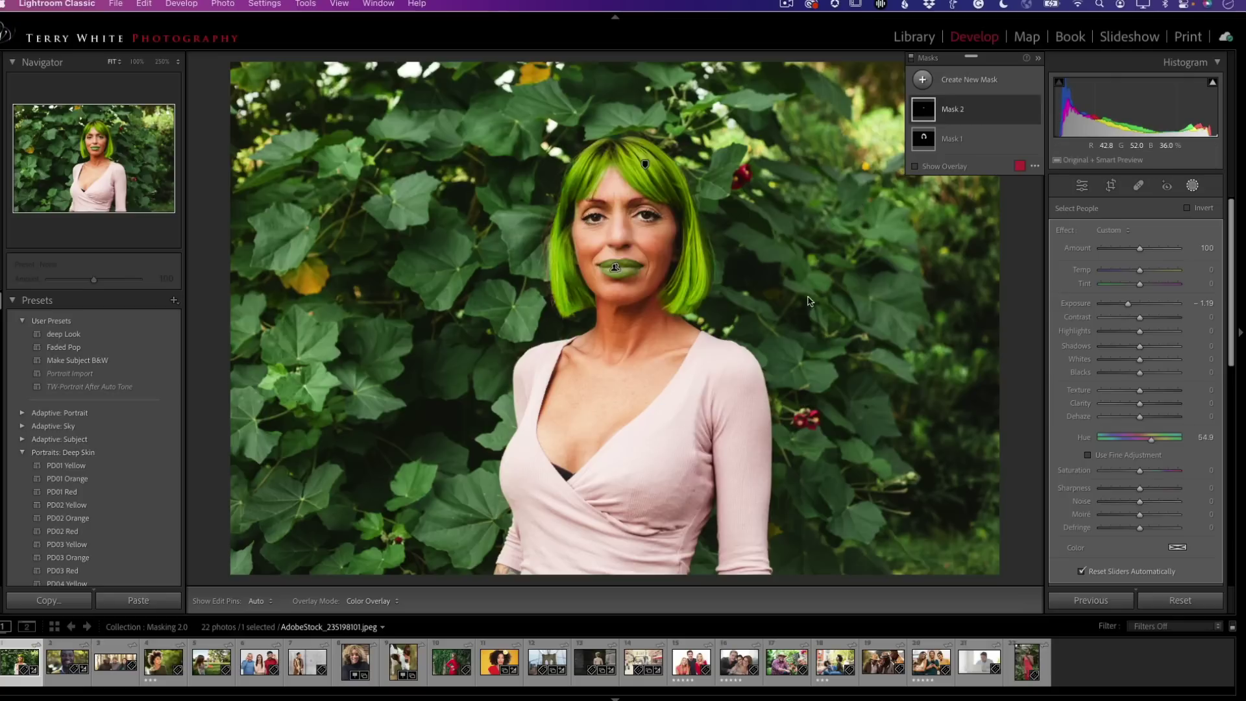
- Switch to Lightroom Classic, open the photo of the girl on the lawn, and create an Objects mask over her orange frisbee
{"action": "left_click", "coordinate": [209, 663]}
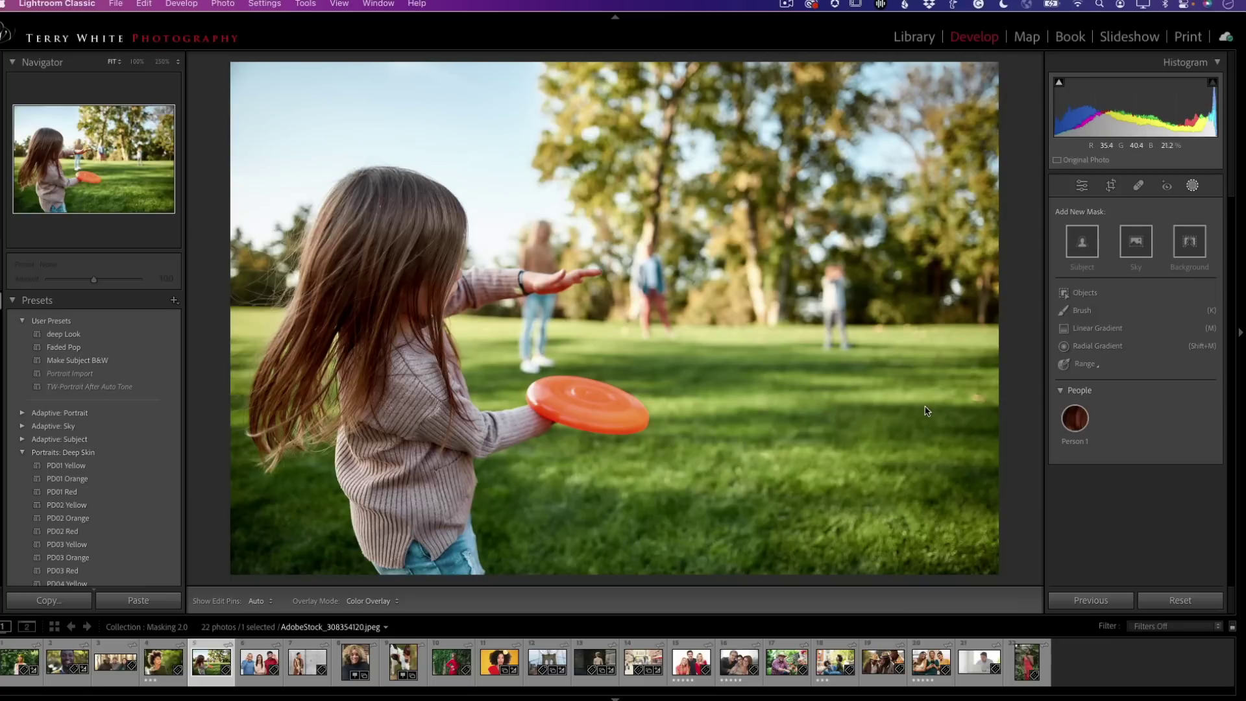
{"action": "left_click", "coordinate": [1084, 293]}
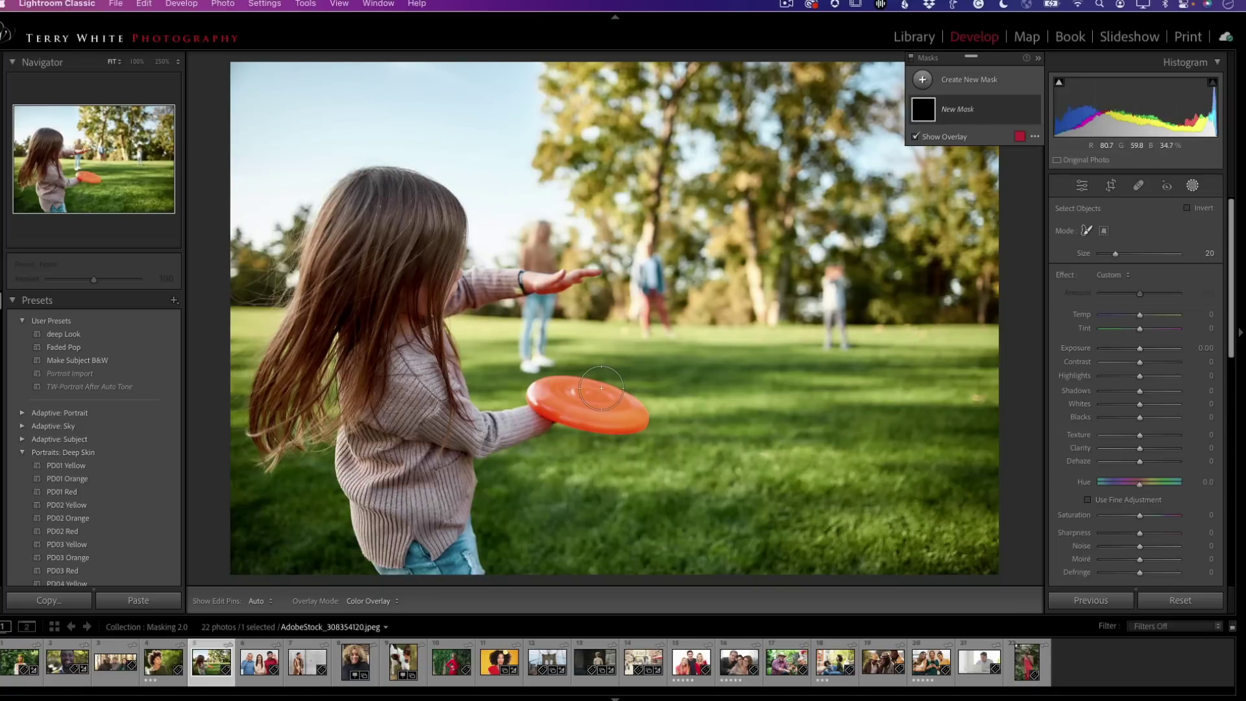
{"action": "scroll", "coordinate": [602, 388], "scroll_direction": "down", "scroll_amount": 4}
{"action": "mouse_move", "coordinate": [623, 415]}
{"action": "left_mouse_down"}
{"action": "mouse_move", "coordinate": [553, 414]}
{"action": "mouse_move", "coordinate": [568, 425]}
{"action": "mouse_move", "coordinate": [624, 430]}
{"action": "mouse_move", "coordinate": [643, 416]}
{"action": "mouse_move", "coordinate": [569, 387]}
{"action": "mouse_move", "coordinate": [523, 392]}
{"action": "mouse_move", "coordinate": [534, 399]}
{"action": "left_mouse_up"}
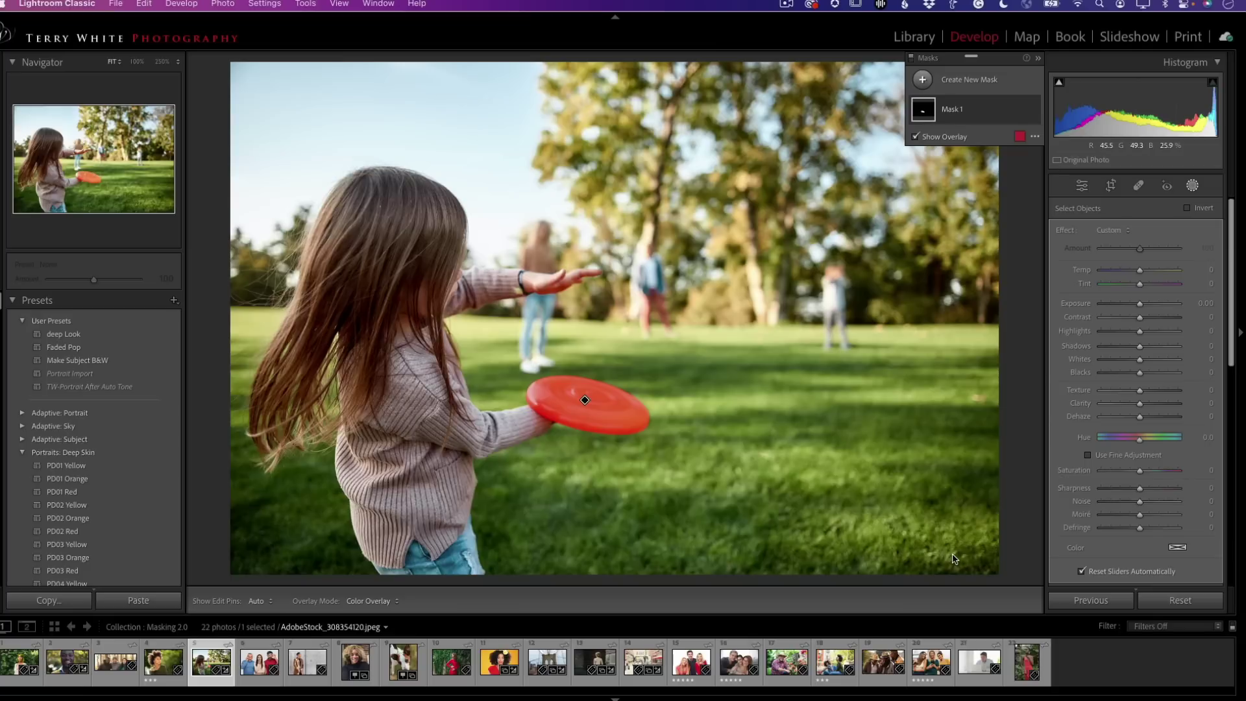
- Set the frisbee mask's Hue to −34.5 and Exposure to −0.64 to turn it deep pink
{"action": "mouse_move", "coordinate": [1142, 444]}
{"action": "left_mouse_down"}
{"action": "mouse_move", "coordinate": [1125, 444]}
{"action": "mouse_move", "coordinate": [1169, 445]}
{"action": "mouse_move", "coordinate": [1106, 448]}
{"action": "mouse_move", "coordinate": [1131, 447]}
{"action": "left_mouse_up"}
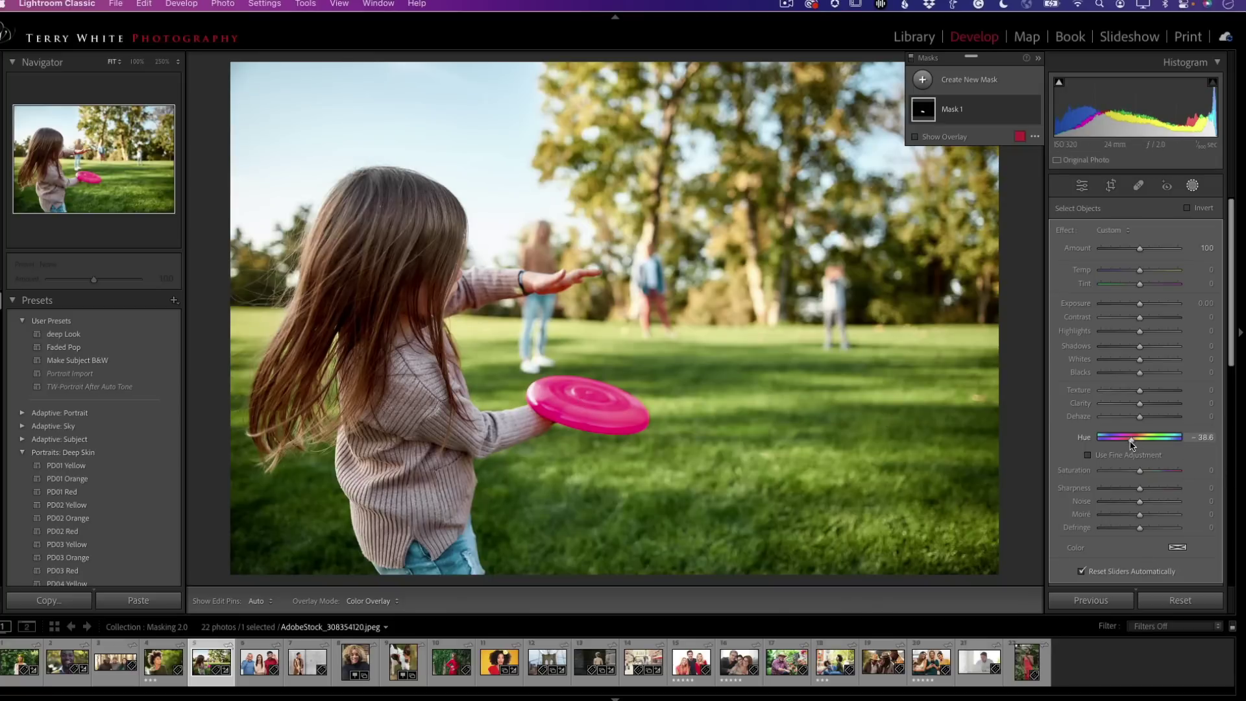
{"action": "left_click_drag", "start_coordinate": [1131, 441], "coordinate": [1133, 444]}
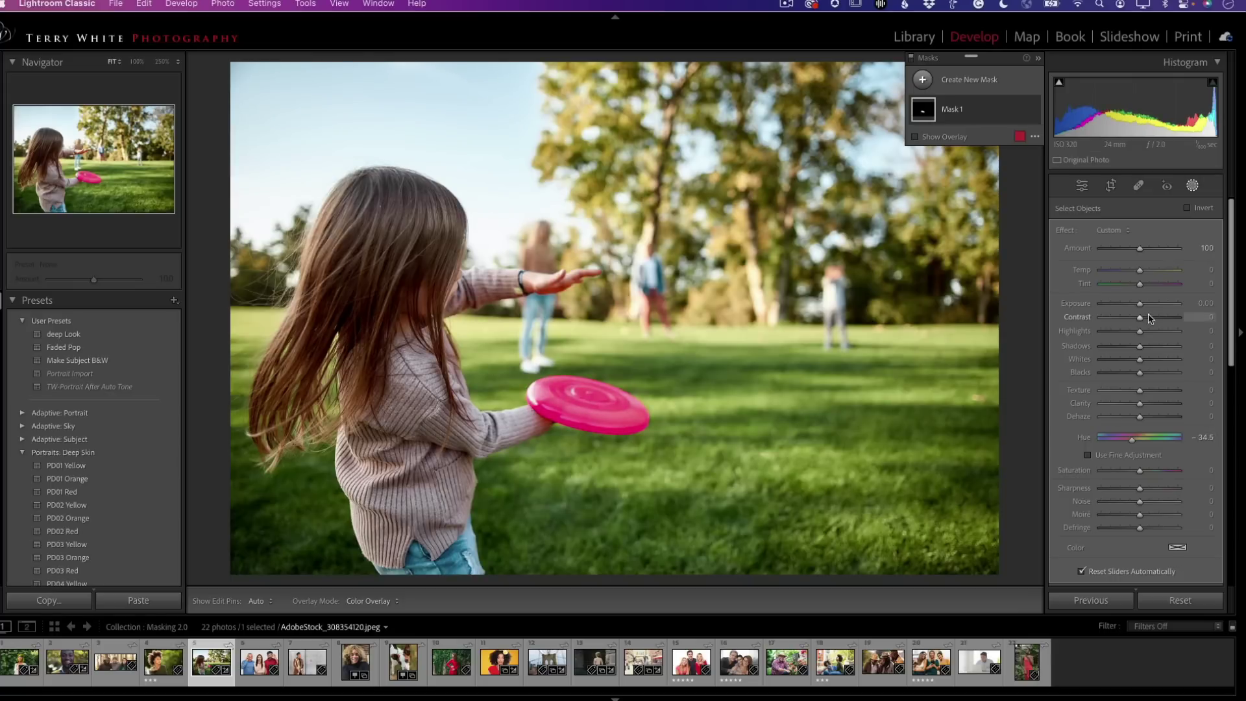
{"action": "left_click_drag", "start_coordinate": [1140, 304], "coordinate": [1133, 307]}
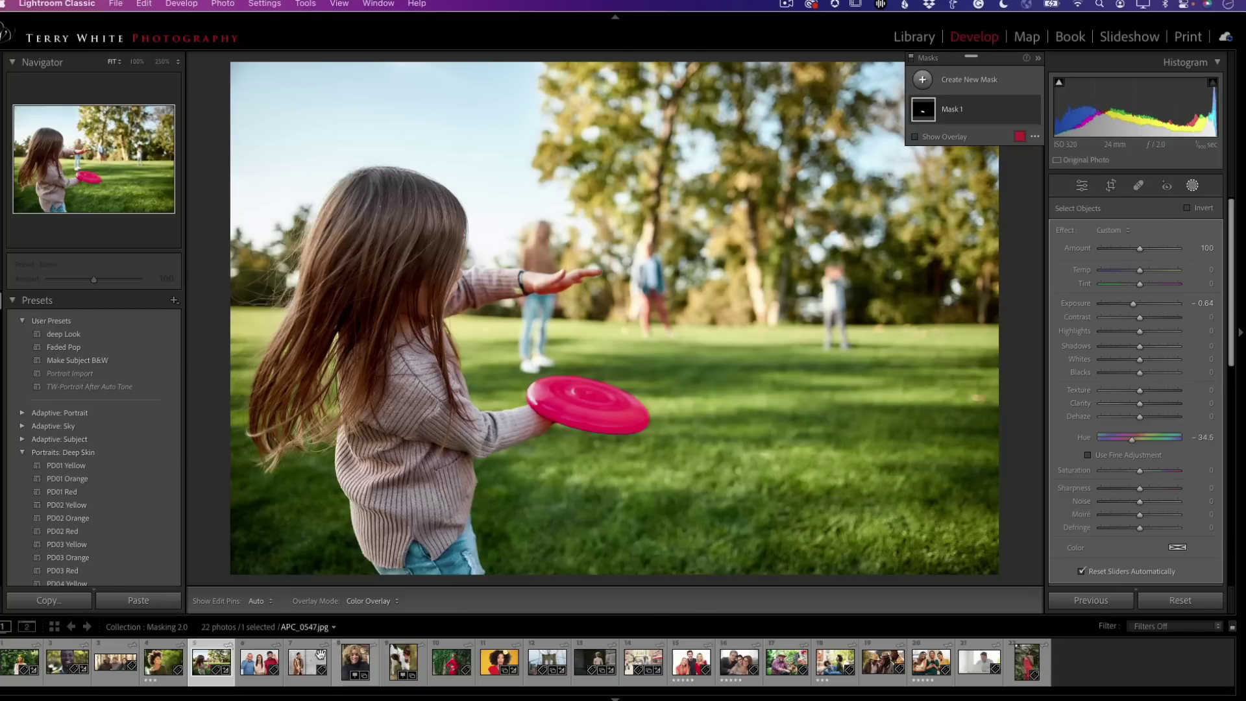
- Open the studio photo of three surprised people and create an Objects mask over the older man's blue shirt
{"action": "left_click", "coordinate": [259, 661]}
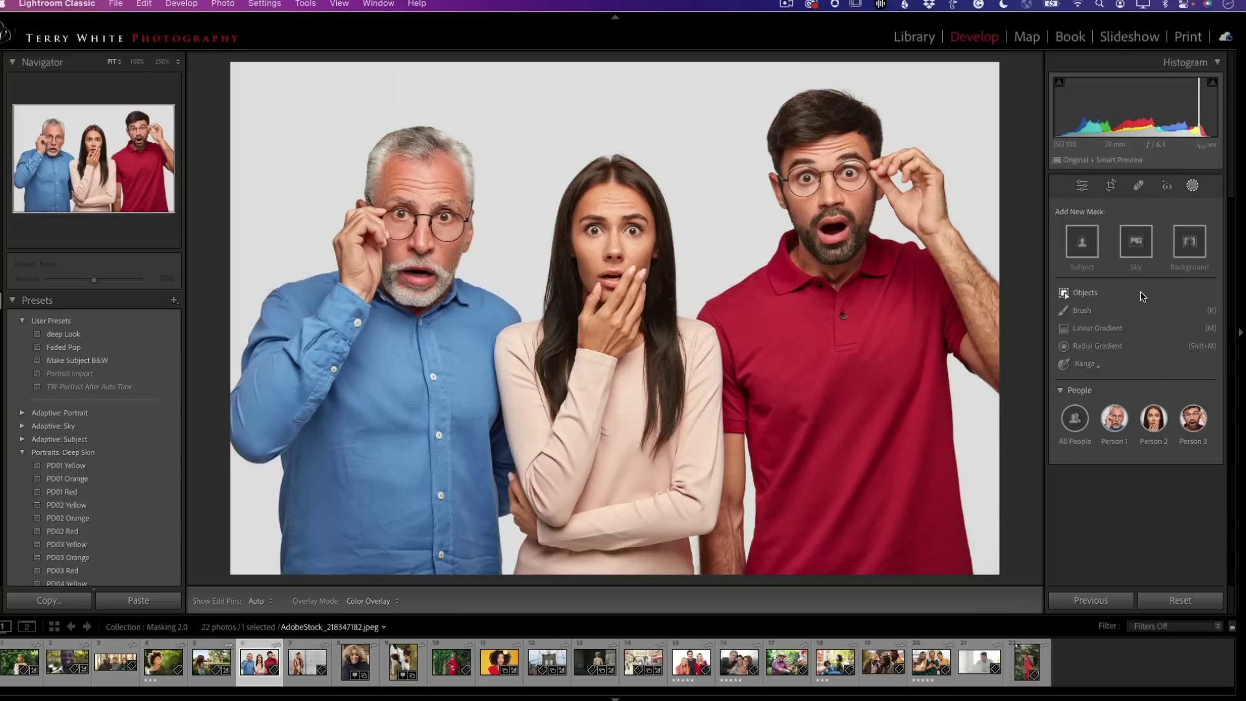
{"action": "left_click", "coordinate": [1111, 292]}
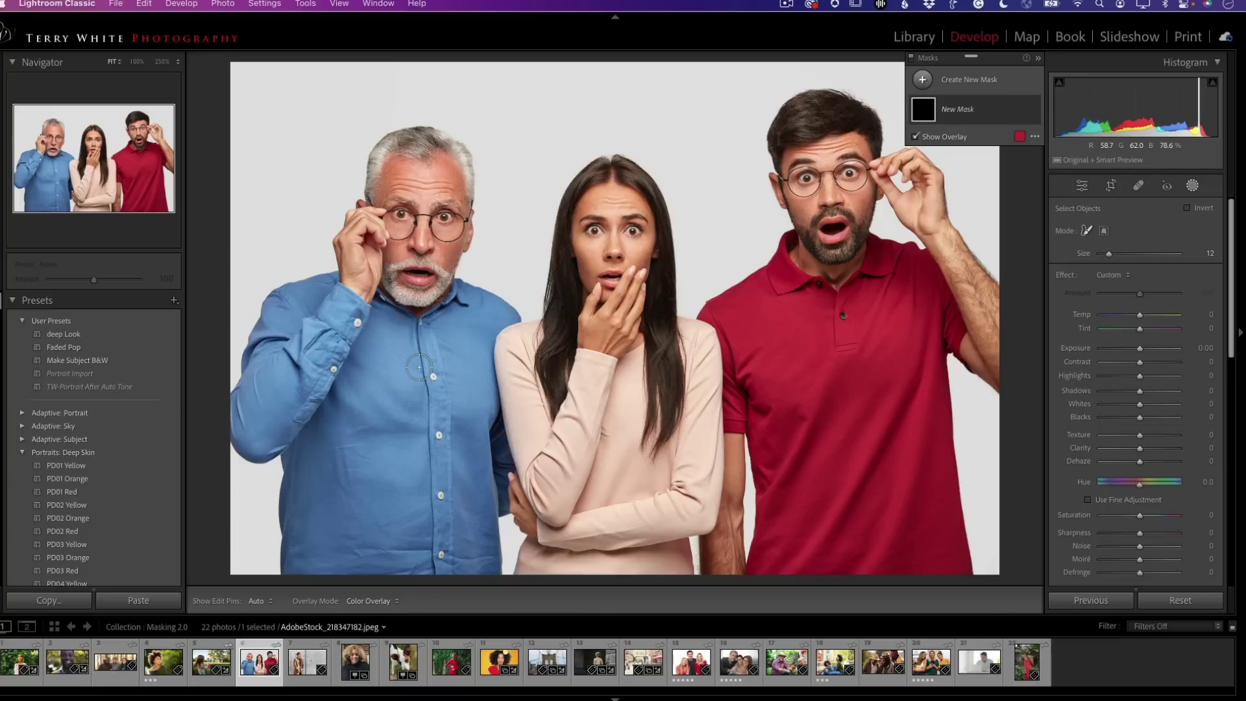
{"action": "scroll", "coordinate": [420, 367], "scroll_direction": "up", "scroll_amount": 3}
{"action": "mouse_move", "coordinate": [318, 455]}
{"action": "left_mouse_down"}
{"action": "mouse_move", "coordinate": [321, 524]}
{"action": "mouse_move", "coordinate": [302, 503]}
{"action": "mouse_move", "coordinate": [298, 557]}
{"action": "mouse_move", "coordinate": [299, 433]}
{"action": "mouse_move", "coordinate": [246, 445]}
{"action": "mouse_move", "coordinate": [239, 417]}
{"action": "mouse_move", "coordinate": [277, 321]}
{"action": "mouse_move", "coordinate": [259, 364]}
{"action": "mouse_move", "coordinate": [287, 305]}
{"action": "mouse_move", "coordinate": [329, 295]}
{"action": "mouse_move", "coordinate": [331, 281]}
{"action": "mouse_move", "coordinate": [322, 346]}
{"action": "mouse_move", "coordinate": [306, 349]}
{"action": "mouse_move", "coordinate": [264, 429]}
{"action": "mouse_move", "coordinate": [359, 323]}
{"action": "mouse_move", "coordinate": [352, 342]}
{"action": "mouse_move", "coordinate": [329, 316]}
{"action": "mouse_move", "coordinate": [318, 326]}
{"action": "mouse_move", "coordinate": [357, 309]}
{"action": "mouse_move", "coordinate": [367, 398]}
{"action": "mouse_move", "coordinate": [359, 431]}
{"action": "mouse_move", "coordinate": [334, 450]}
{"action": "mouse_move", "coordinate": [348, 544]}
{"action": "mouse_move", "coordinate": [375, 524]}
{"action": "mouse_move", "coordinate": [396, 528]}
{"action": "mouse_move", "coordinate": [361, 528]}
{"action": "mouse_move", "coordinate": [393, 507]}
{"action": "mouse_move", "coordinate": [403, 420]}
{"action": "mouse_move", "coordinate": [380, 308]}
{"action": "mouse_move", "coordinate": [419, 339]}
{"action": "mouse_move", "coordinate": [464, 295]}
{"action": "mouse_move", "coordinate": [468, 305]}
{"action": "mouse_move", "coordinate": [452, 321]}
{"action": "mouse_move", "coordinate": [412, 321]}
{"action": "mouse_move", "coordinate": [428, 345]}
{"action": "mouse_move", "coordinate": [441, 489]}
{"action": "mouse_move", "coordinate": [432, 539]}
{"action": "mouse_move", "coordinate": [432, 518]}
{"action": "mouse_move", "coordinate": [453, 552]}
{"action": "mouse_move", "coordinate": [432, 518]}
{"action": "mouse_move", "coordinate": [480, 576]}
{"action": "mouse_move", "coordinate": [512, 546]}
{"action": "mouse_move", "coordinate": [481, 506]}
{"action": "mouse_move", "coordinate": [460, 377]}
{"action": "mouse_move", "coordinate": [509, 307]}
{"action": "mouse_move", "coordinate": [487, 317]}
{"action": "mouse_move", "coordinate": [494, 495]}
{"action": "left_mouse_up"}
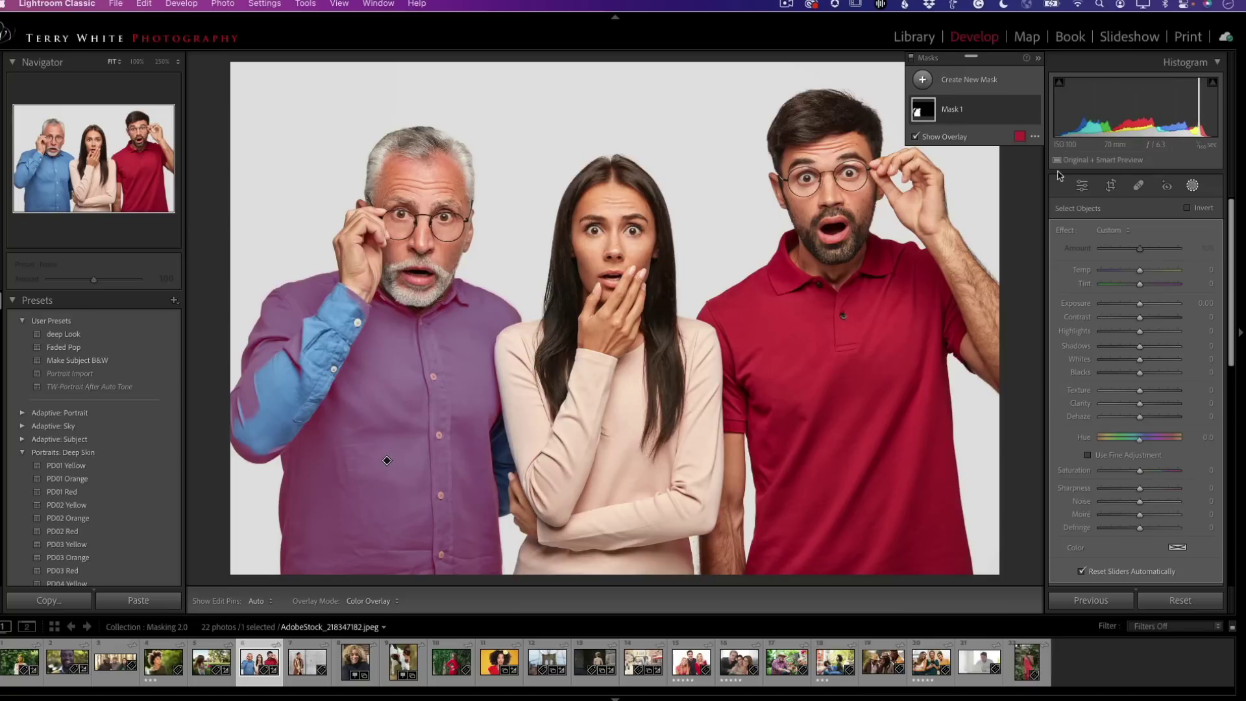
- Add the blue sleeve of the older man's raised arm to the shirt mask as another object
{"action": "mouse_move", "coordinate": [962, 108]}
{"action": "left_click", "coordinate": [975, 117]}
{"action": "left_click", "coordinate": [952, 156]}
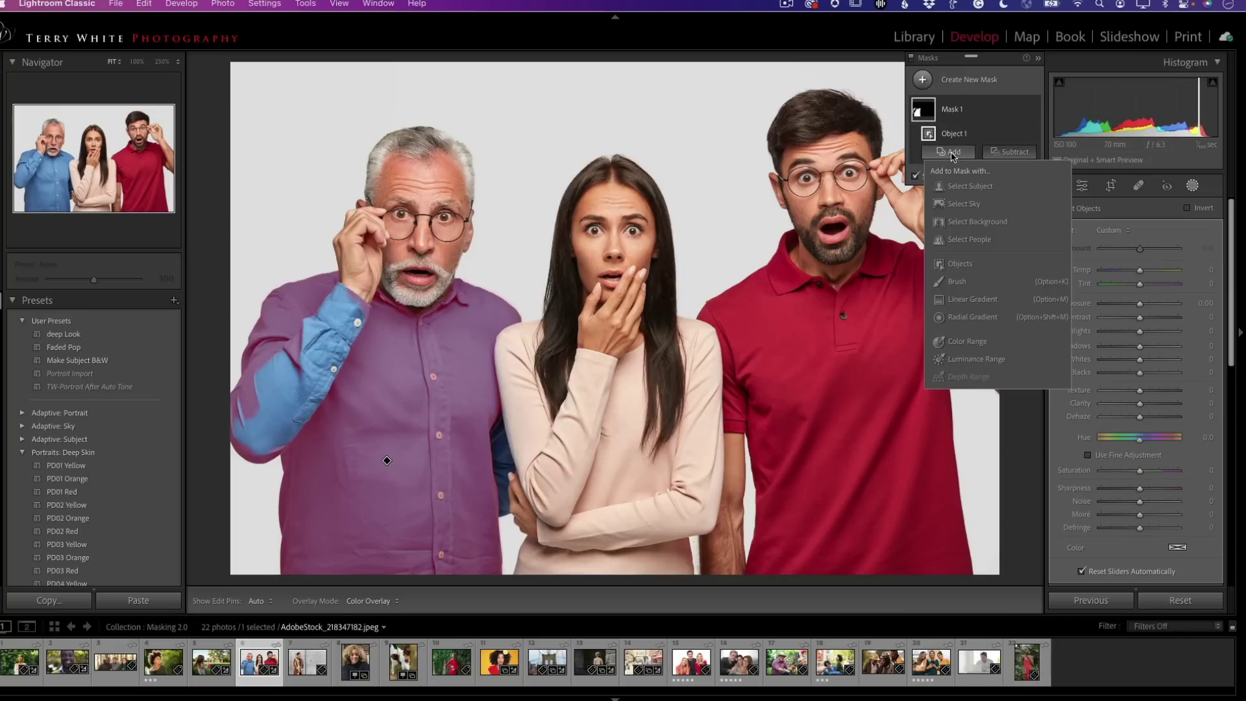
{"action": "left_click", "coordinate": [955, 265]}
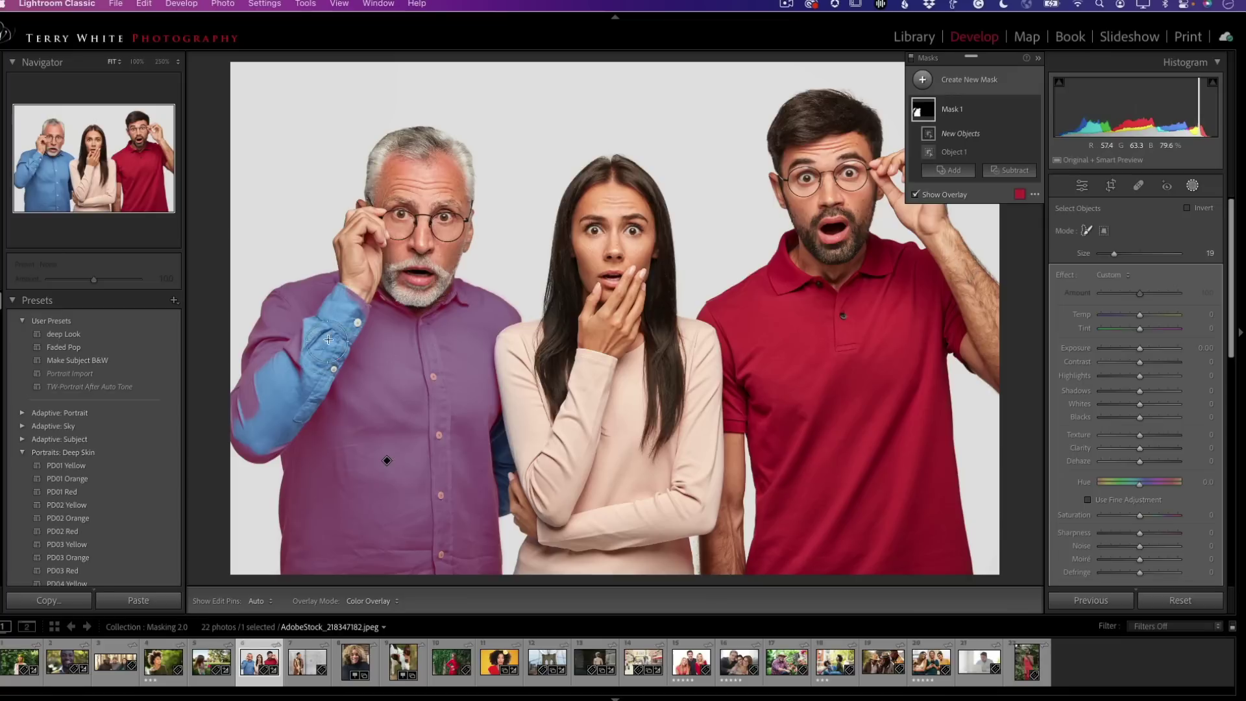
{"action": "mouse_move", "coordinate": [338, 328]}
{"action": "left_mouse_down"}
{"action": "mouse_move", "coordinate": [301, 379]}
{"action": "mouse_move", "coordinate": [311, 370]}
{"action": "mouse_move", "coordinate": [255, 405]}
{"action": "mouse_move", "coordinate": [277, 444]}
{"action": "mouse_move", "coordinate": [294, 416]}
{"action": "mouse_move", "coordinate": [268, 436]}
{"action": "mouse_move", "coordinate": [352, 339]}
{"action": "mouse_move", "coordinate": [338, 308]}
{"action": "mouse_move", "coordinate": [349, 303]}
{"action": "mouse_move", "coordinate": [322, 307]}
{"action": "mouse_move", "coordinate": [289, 340]}
{"action": "left_mouse_up"}
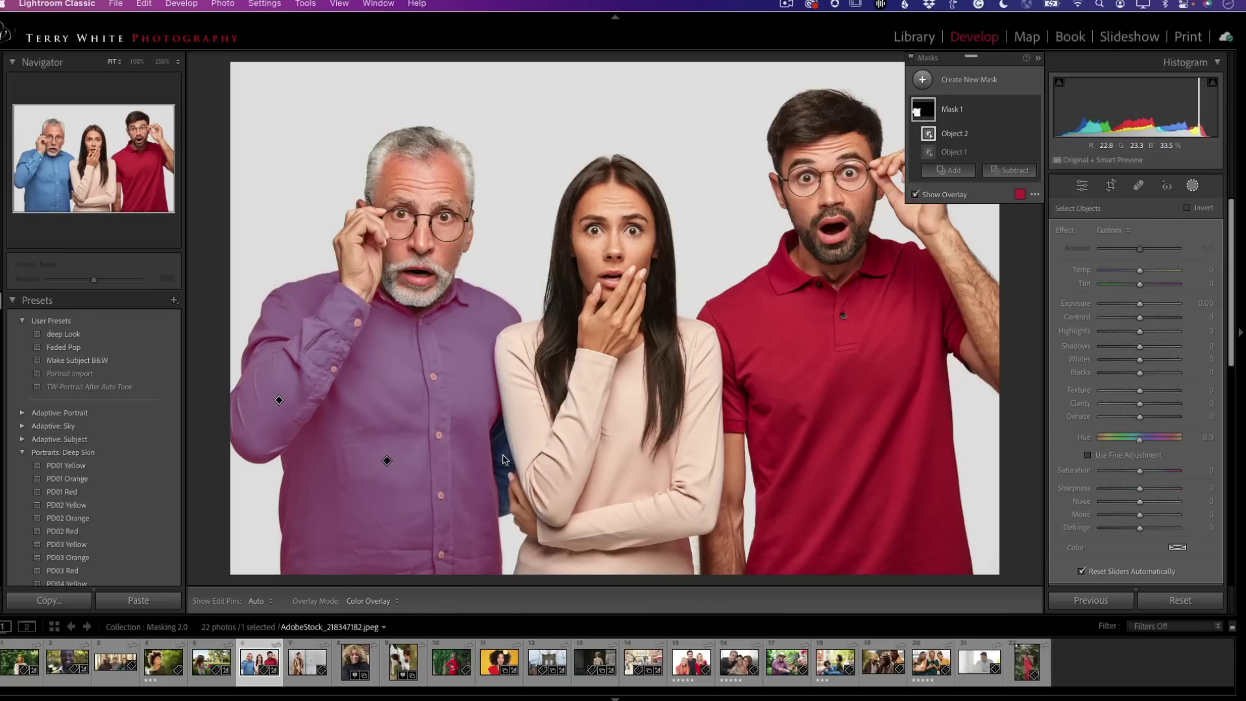
- Try to add the darker sleeve beside the woman to the shirt mask as an object, and undo the addition
{"action": "left_click", "coordinate": [955, 171]}
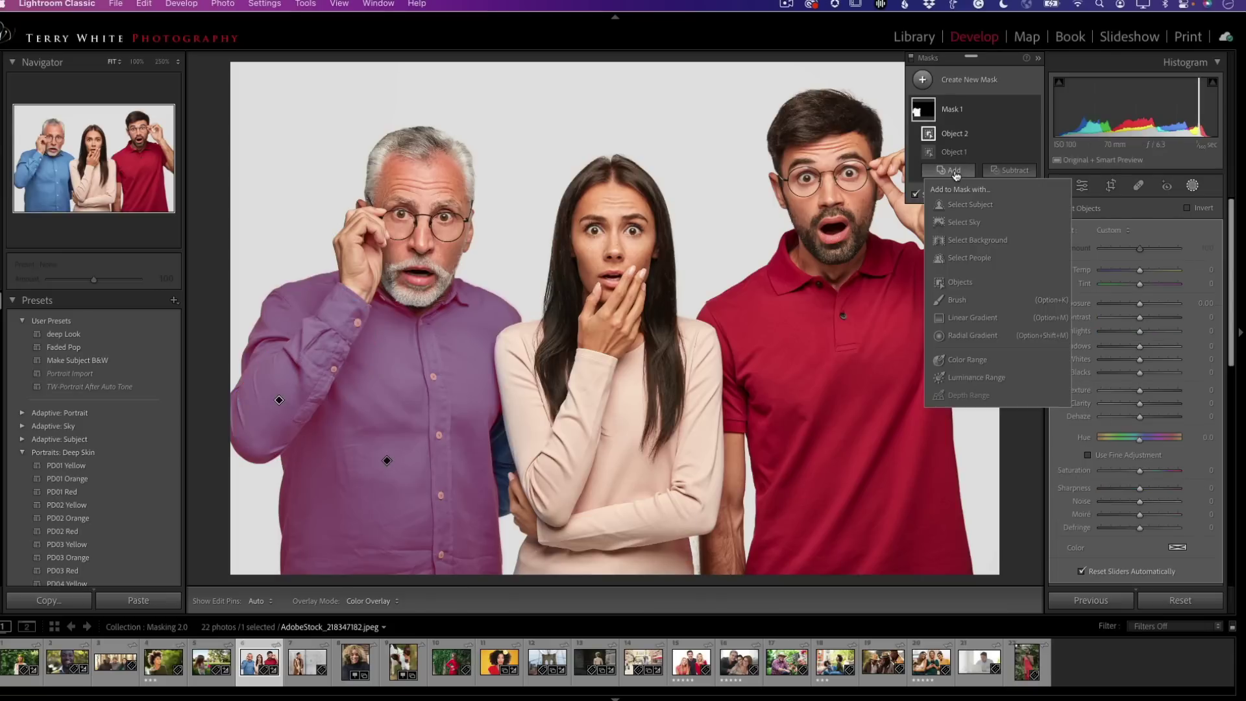
{"action": "left_click", "coordinate": [960, 281]}
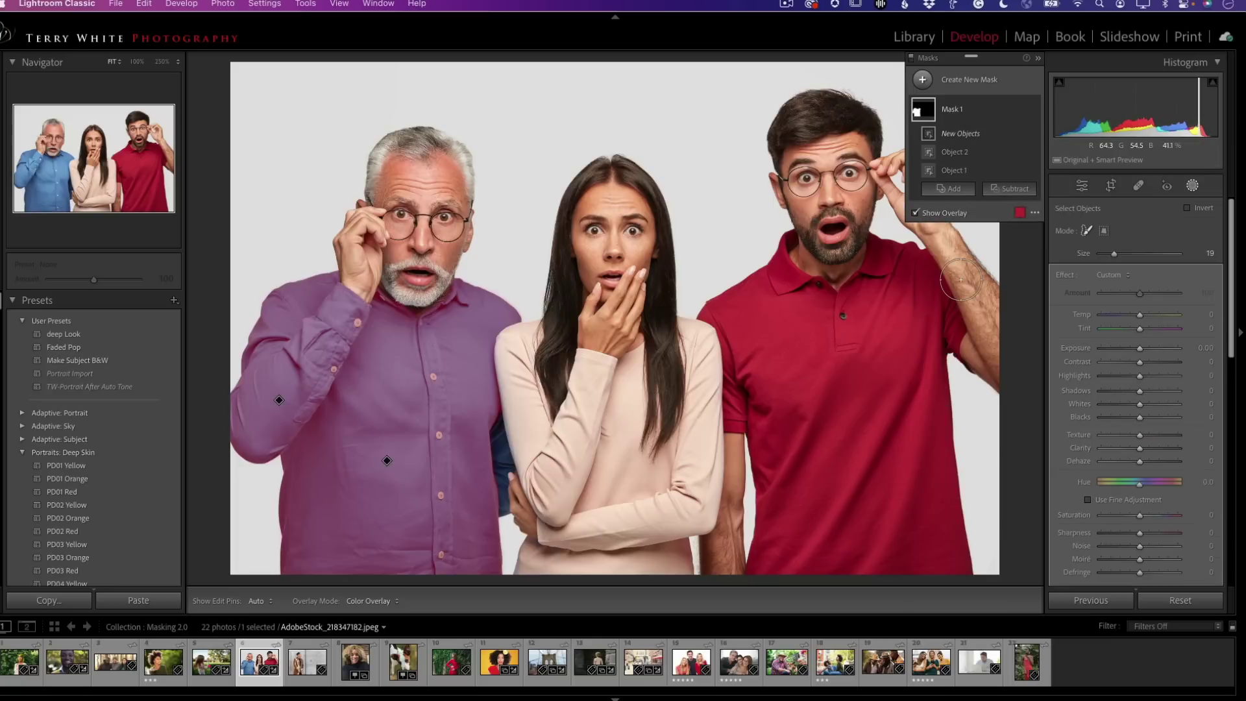
{"action": "left_click", "coordinate": [496, 441]}
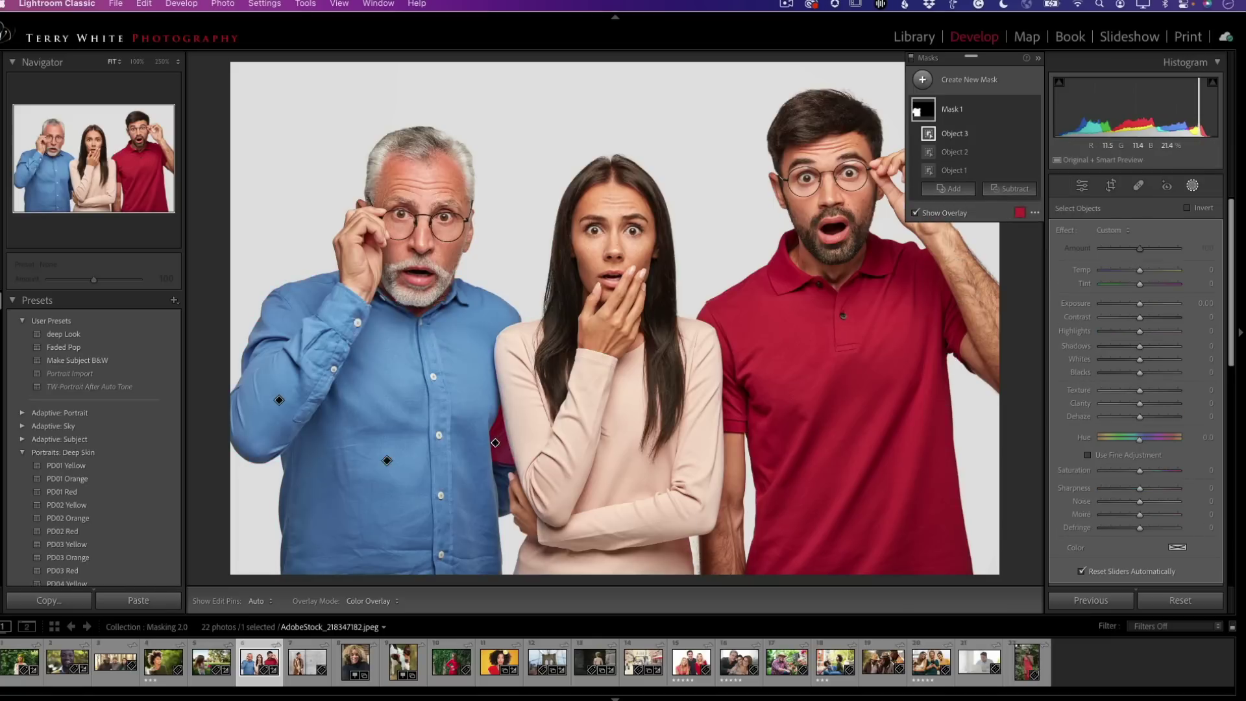
{"action": "key", "text": "cmd+z"}
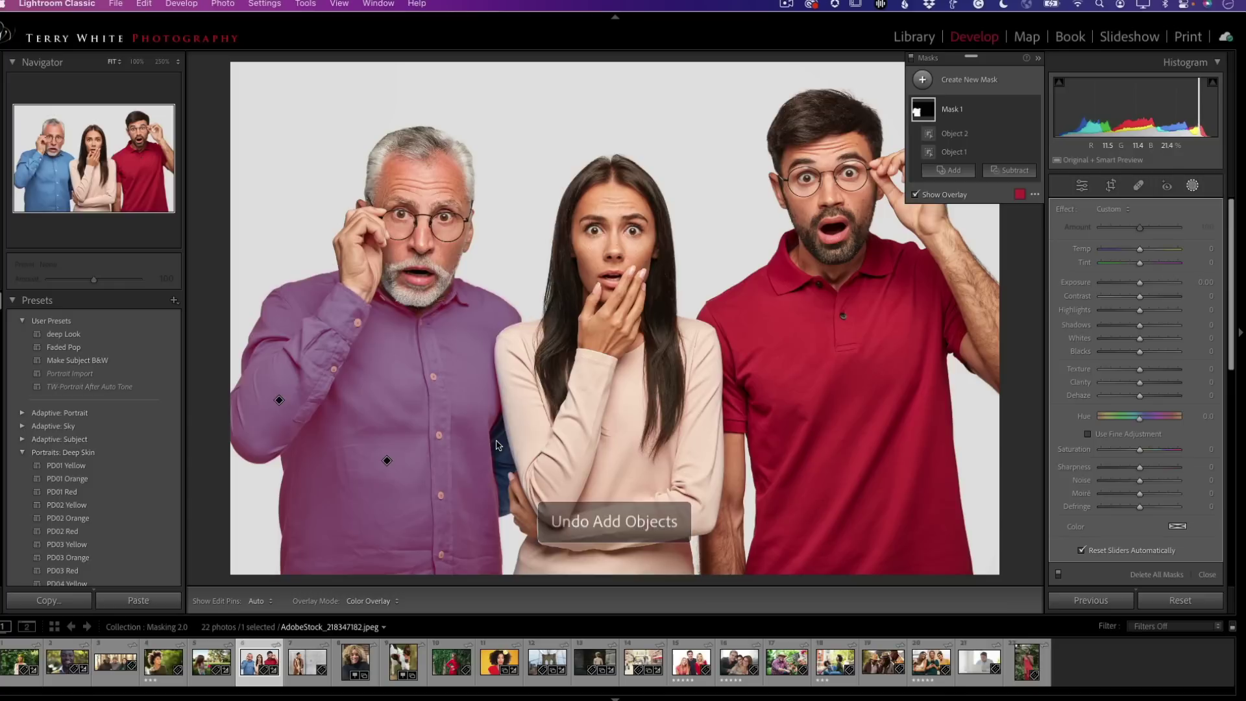
- Add the whole darker sleeve beside the woman to the mask as an object, and shift the mask's Hue to turn the shirt green
{"action": "left_click", "coordinate": [951, 170]}
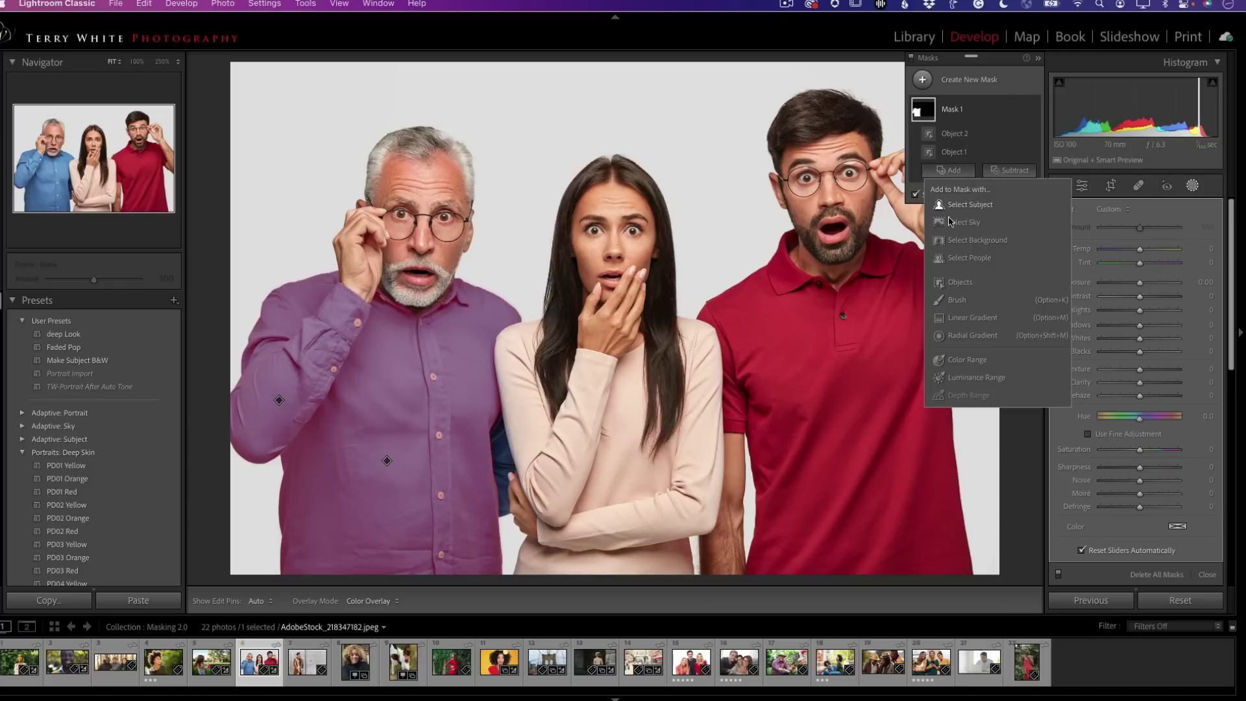
{"action": "left_click", "coordinate": [960, 282]}
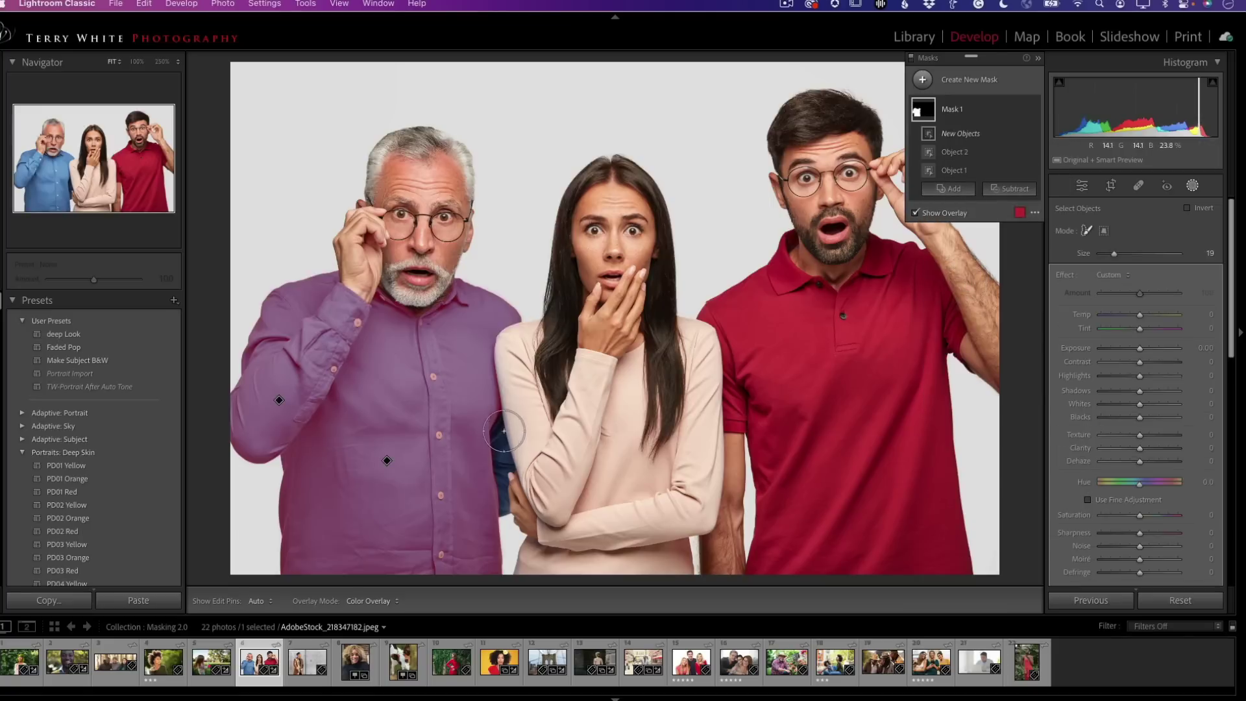
{"action": "mouse_move", "coordinate": [502, 436]}
{"action": "left_mouse_down"}
{"action": "mouse_move", "coordinate": [502, 494]}
{"action": "mouse_move", "coordinate": [492, 432]}
{"action": "left_mouse_up"}
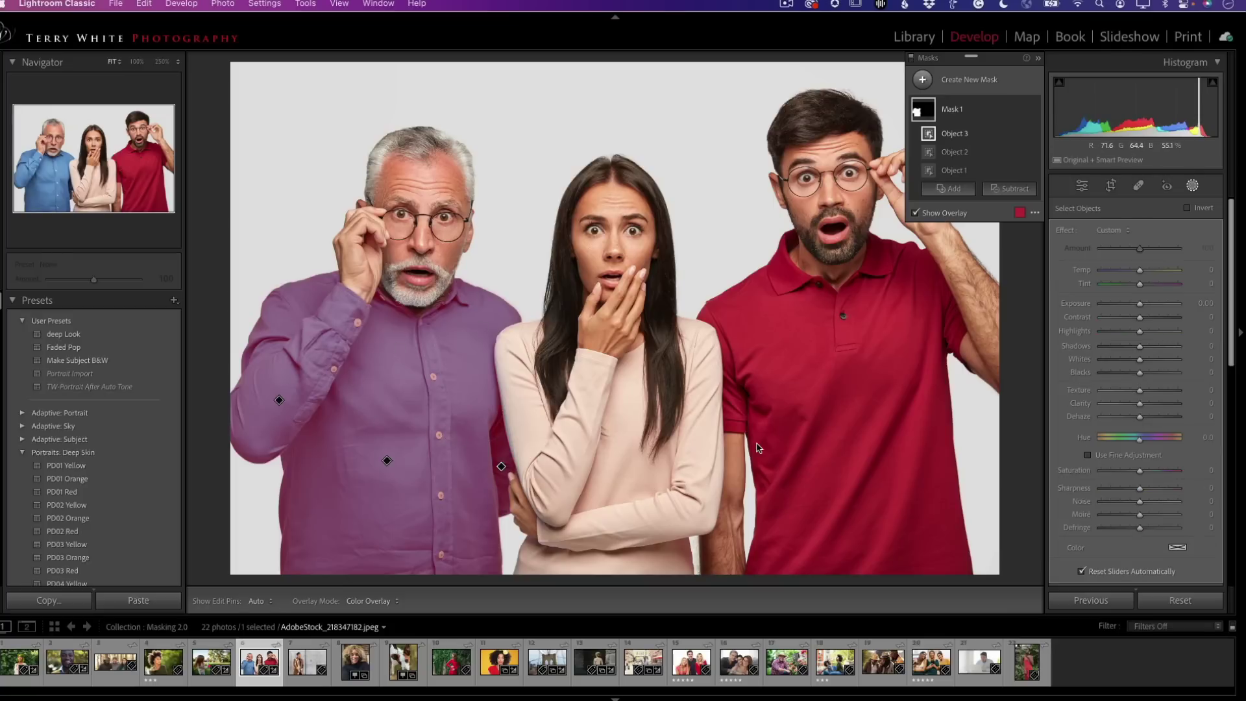
{"action": "left_click_drag", "start_coordinate": [1140, 439], "coordinate": [1113, 448]}
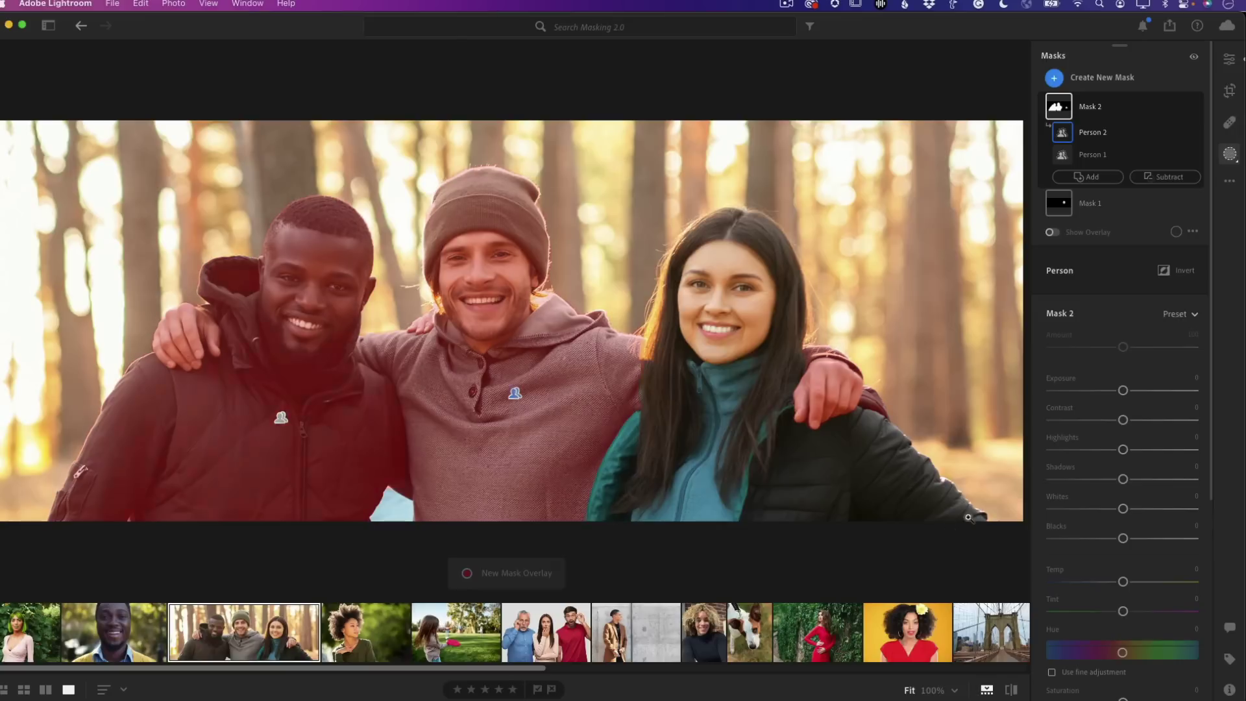
- Switch to Lightroom, open the photo of the person in a brown coat against a concrete wall, and activate the Healing tools
{"action": "left_click", "coordinate": [648, 622]}
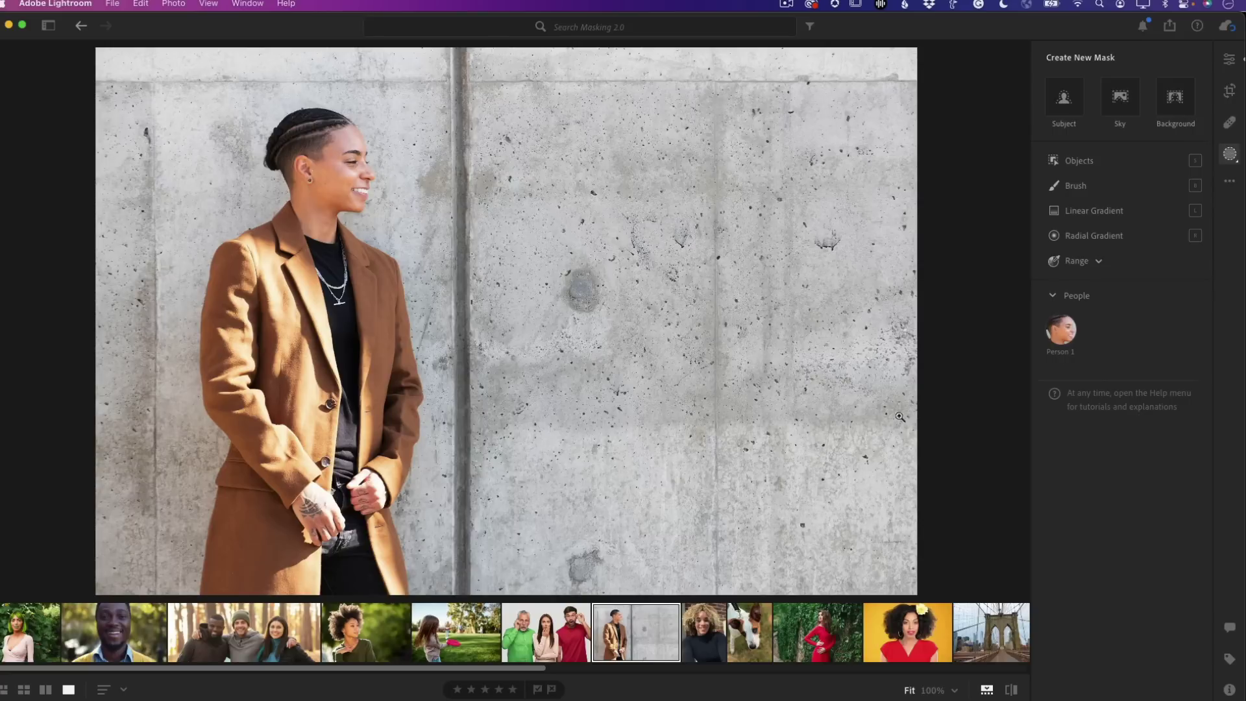
{"action": "left_click", "coordinate": [1229, 124]}
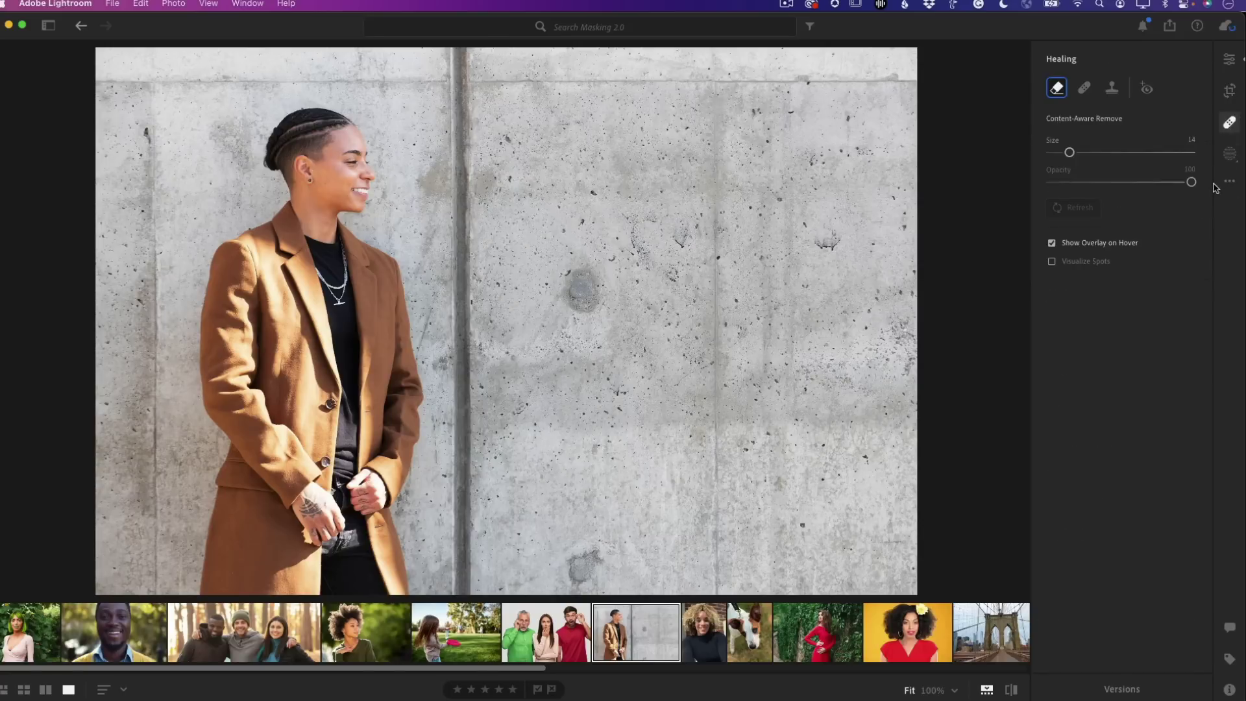
- Try to cover the upper dark round spot on the wall with Heal, testing different source areas, and delete the heal spot
{"action": "left_click", "coordinate": [1084, 88]}
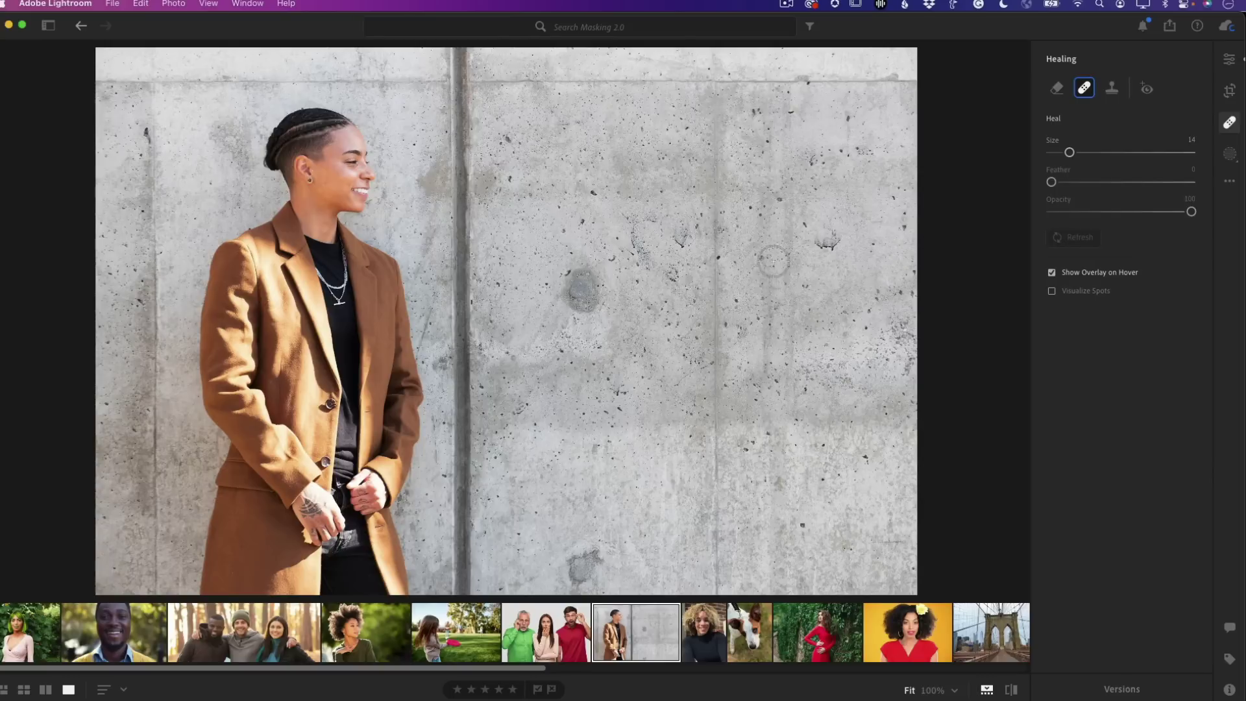
{"action": "mouse_move", "coordinate": [584, 293]}
{"action": "left_mouse_down"}
{"action": "mouse_move", "coordinate": [585, 274]}
{"action": "mouse_move", "coordinate": [584, 285]}
{"action": "left_mouse_up"}
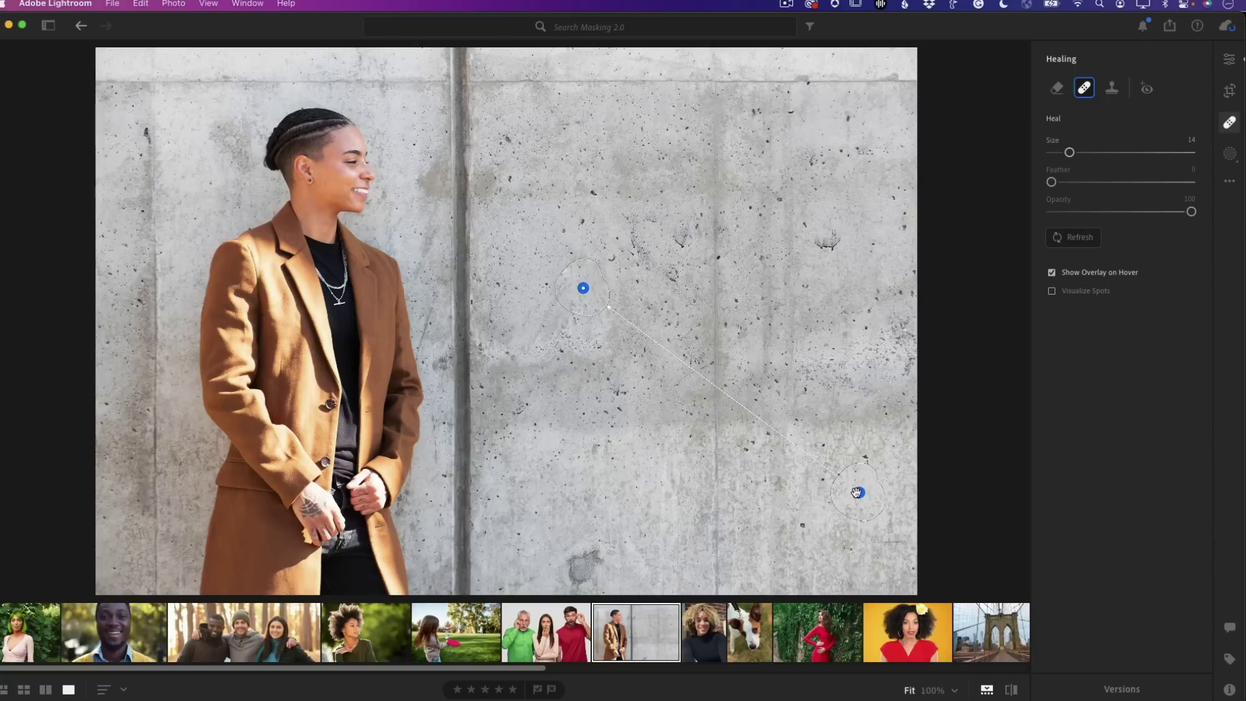
{"action": "mouse_move", "coordinate": [858, 493]}
{"action": "left_mouse_down"}
{"action": "mouse_move", "coordinate": [712, 435]}
{"action": "mouse_move", "coordinate": [578, 359]}
{"action": "mouse_move", "coordinate": [535, 280]}
{"action": "mouse_move", "coordinate": [590, 243]}
{"action": "mouse_move", "coordinate": [649, 264]}
{"action": "mouse_move", "coordinate": [651, 281]}
{"action": "left_mouse_up"}
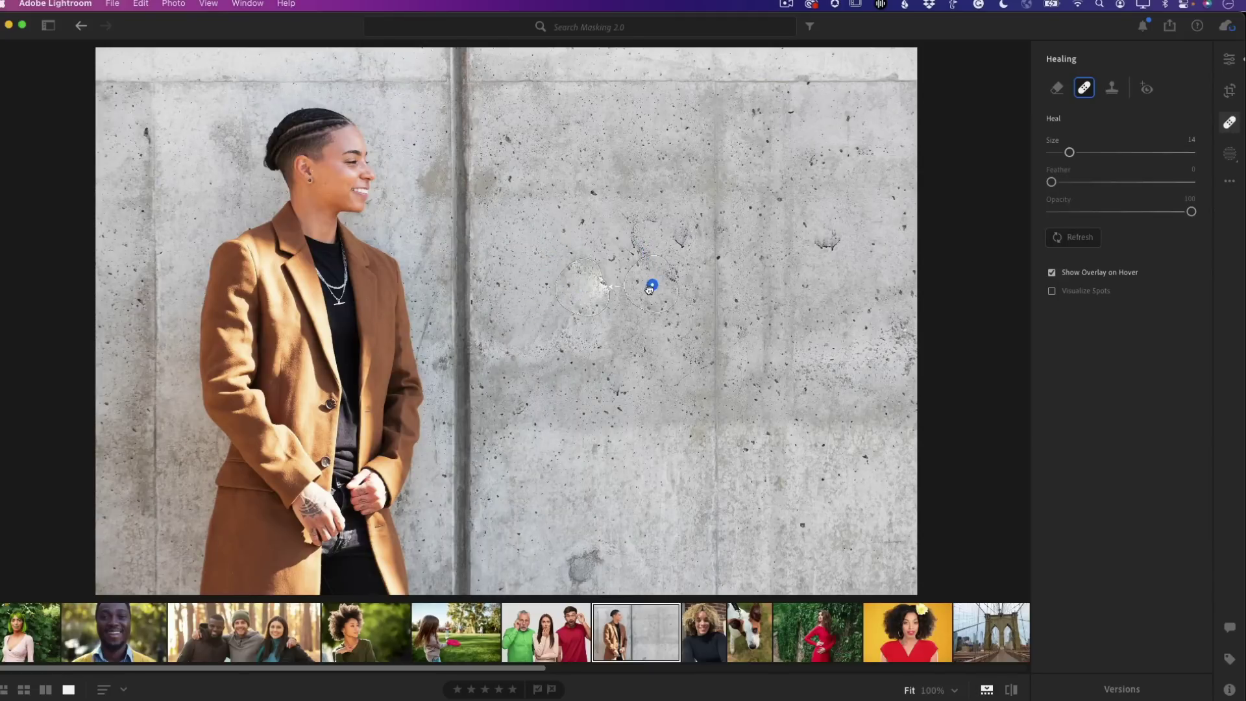
{"action": "left_click_drag", "start_coordinate": [649, 289], "coordinate": [669, 339]}
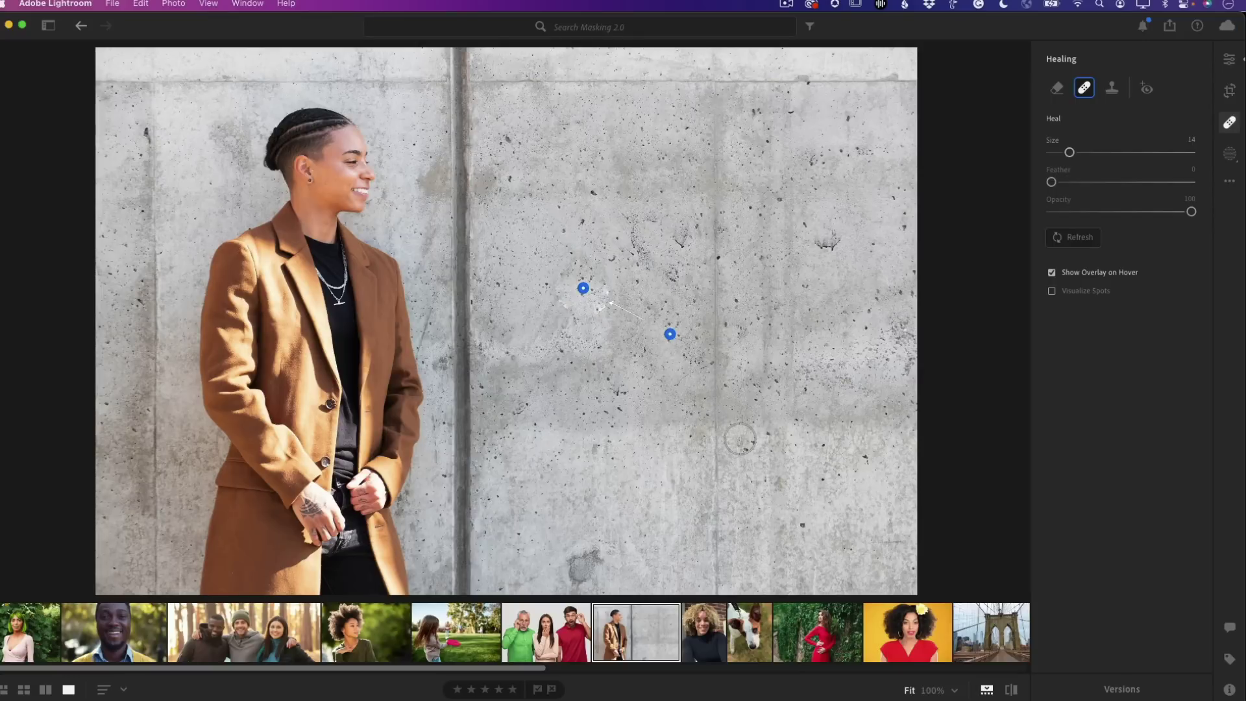
{"action": "key", "text": "BackSpace"}
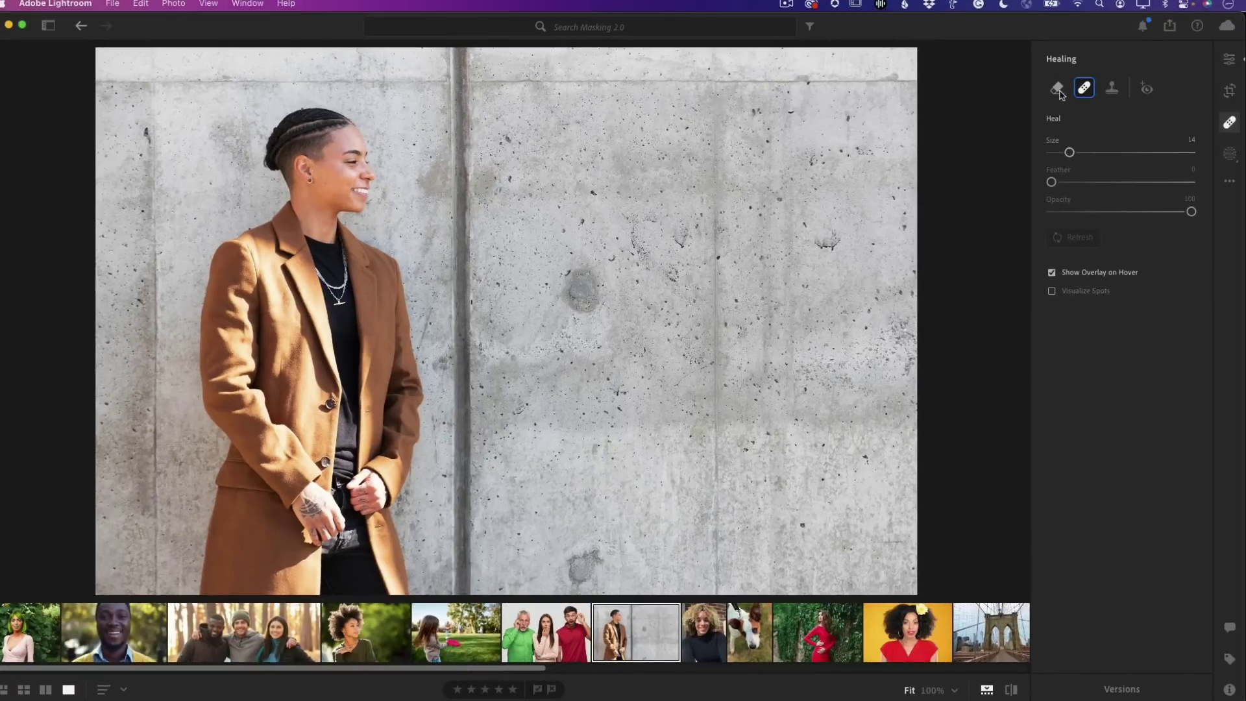
- Remove the upper dark round spot on the concrete wall with Content-Aware Remove
{"action": "left_click", "coordinate": [1047, 93]}
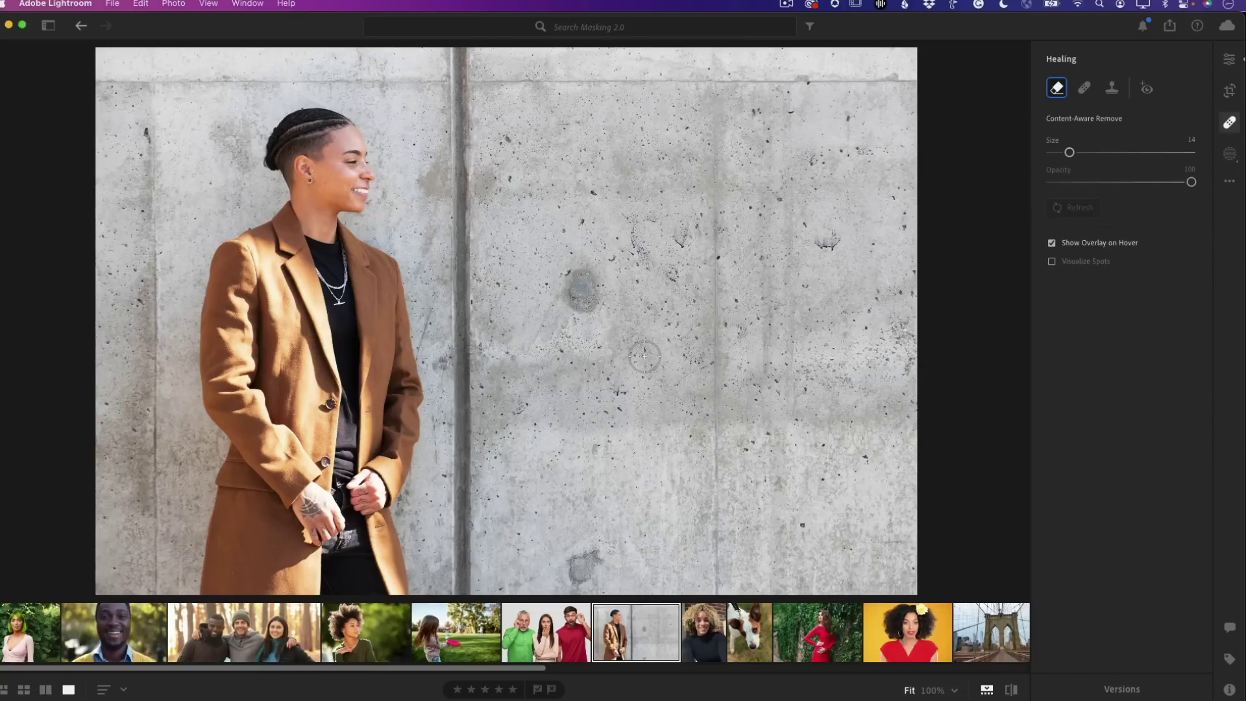
{"action": "left_click_drag", "start_coordinate": [584, 306], "coordinate": [575, 278]}
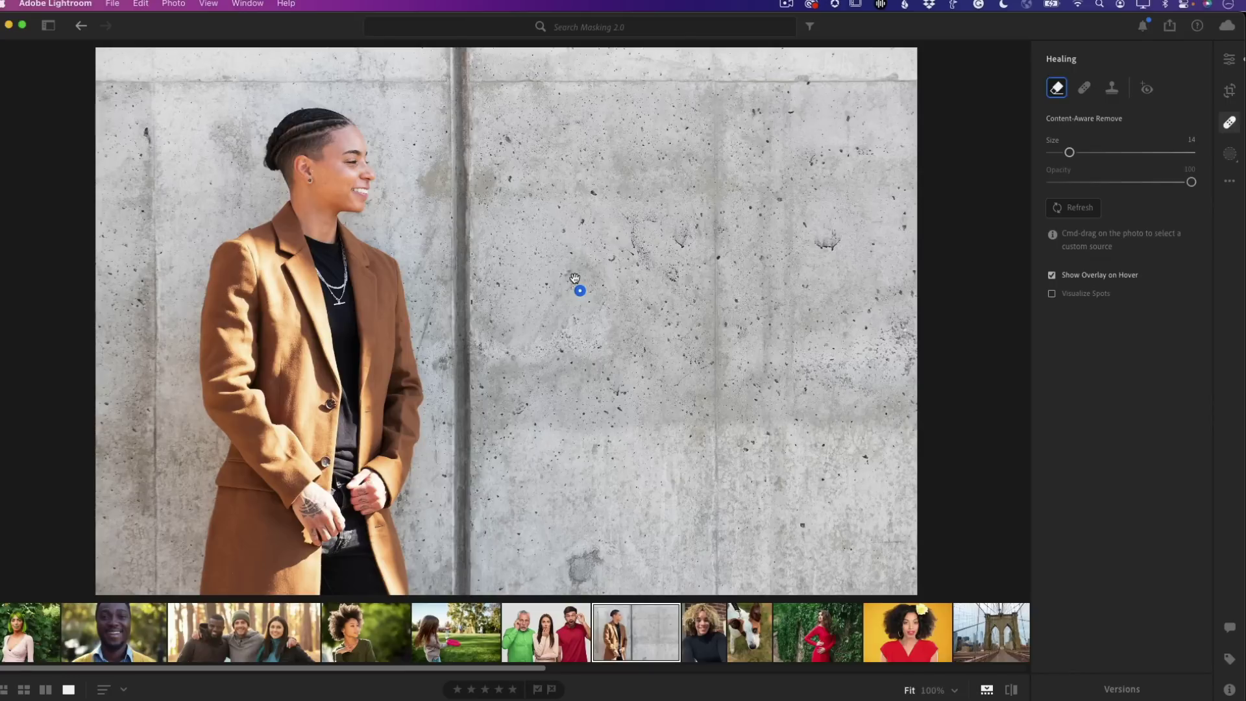
- Remove the large stain low on the concrete wall and the dark chipped mark high on it with Content-Aware Remove
{"action": "mouse_move", "coordinate": [589, 550]}
{"action": "left_mouse_down"}
{"action": "mouse_move", "coordinate": [592, 578]}
{"action": "mouse_move", "coordinate": [577, 577]}
{"action": "left_mouse_up"}
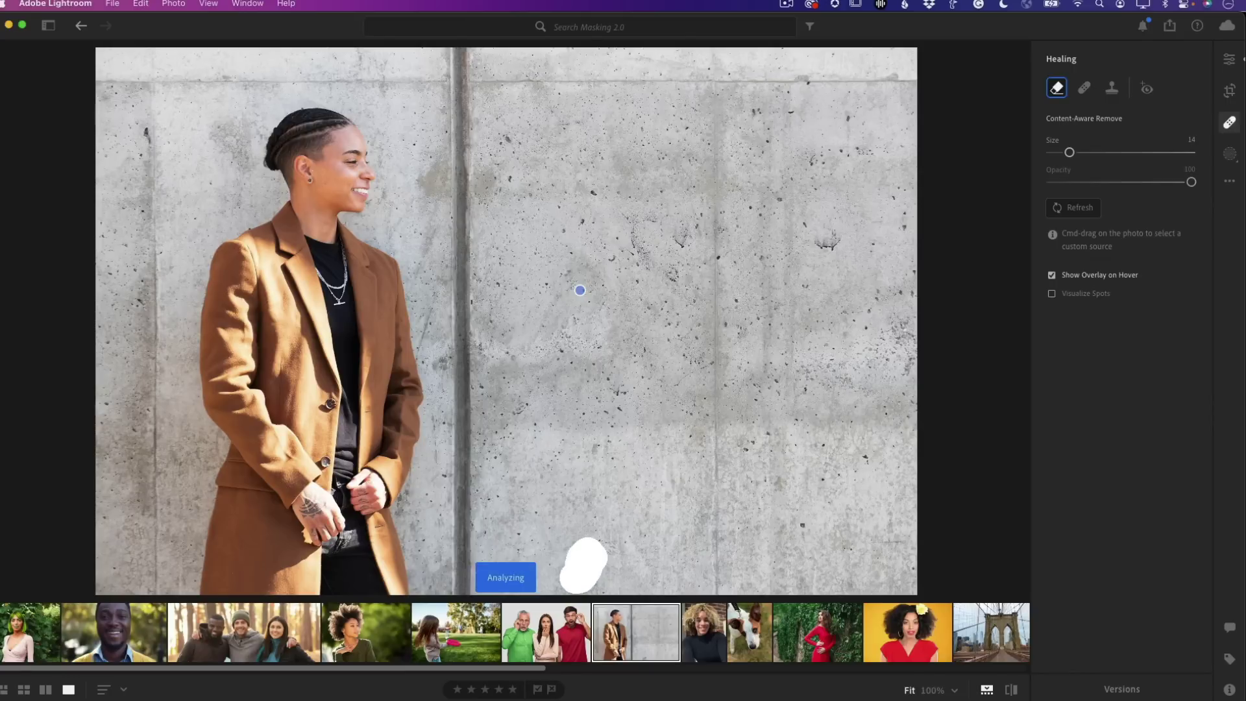
{"action": "left_click", "coordinate": [826, 245]}
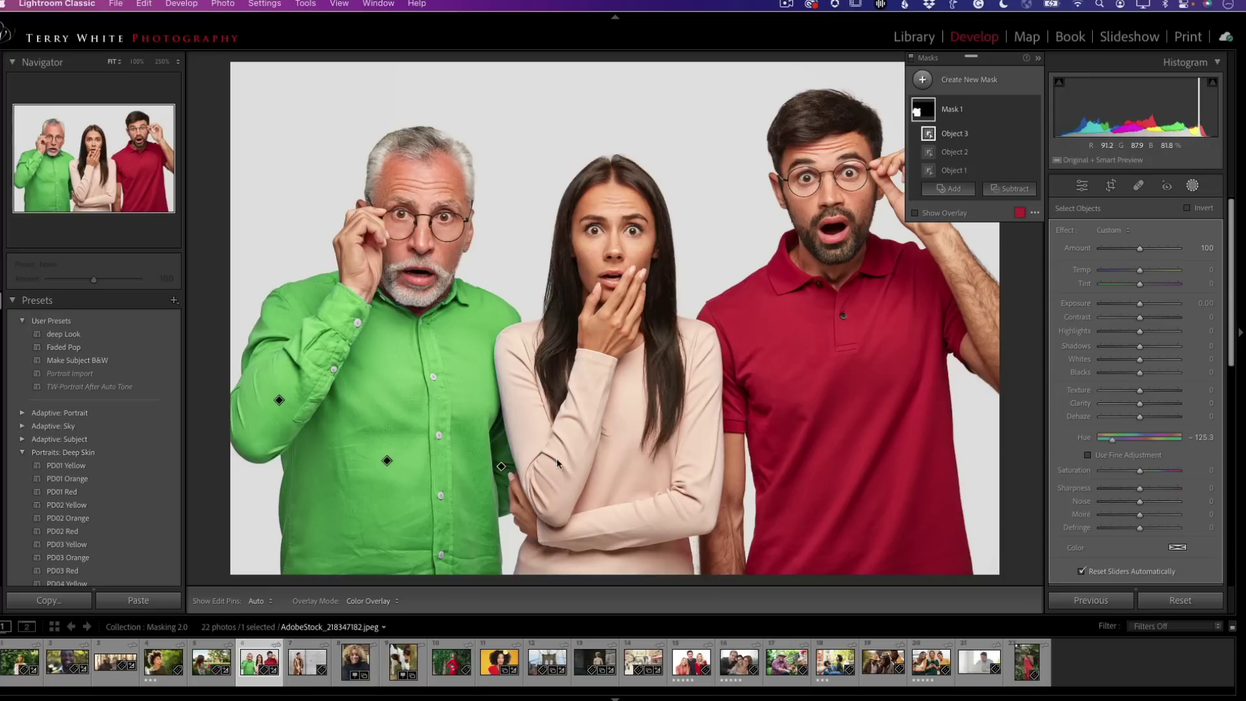
- Switch to Lightroom Classic, open the curly-haired woman's selfie, and remove the white object by the brick wall with Content-Aware Remove
{"action": "left_click", "coordinate": [359, 654]}
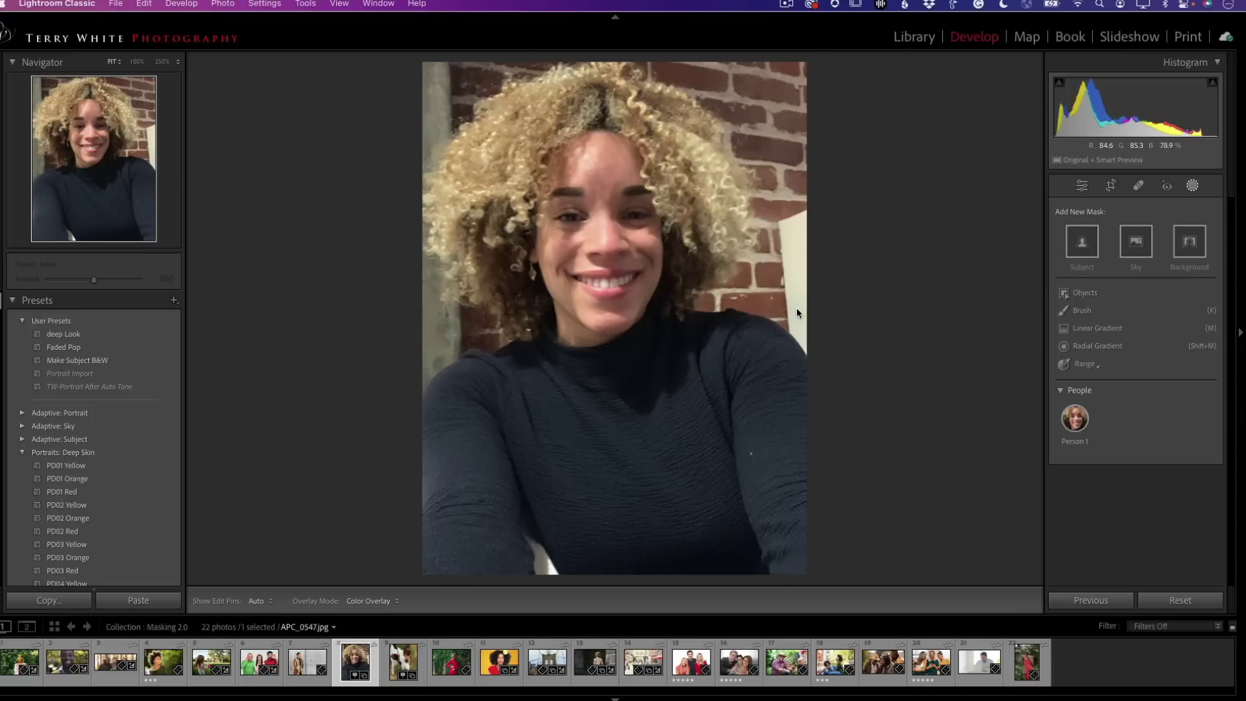
{"action": "left_click", "coordinate": [1139, 187]}
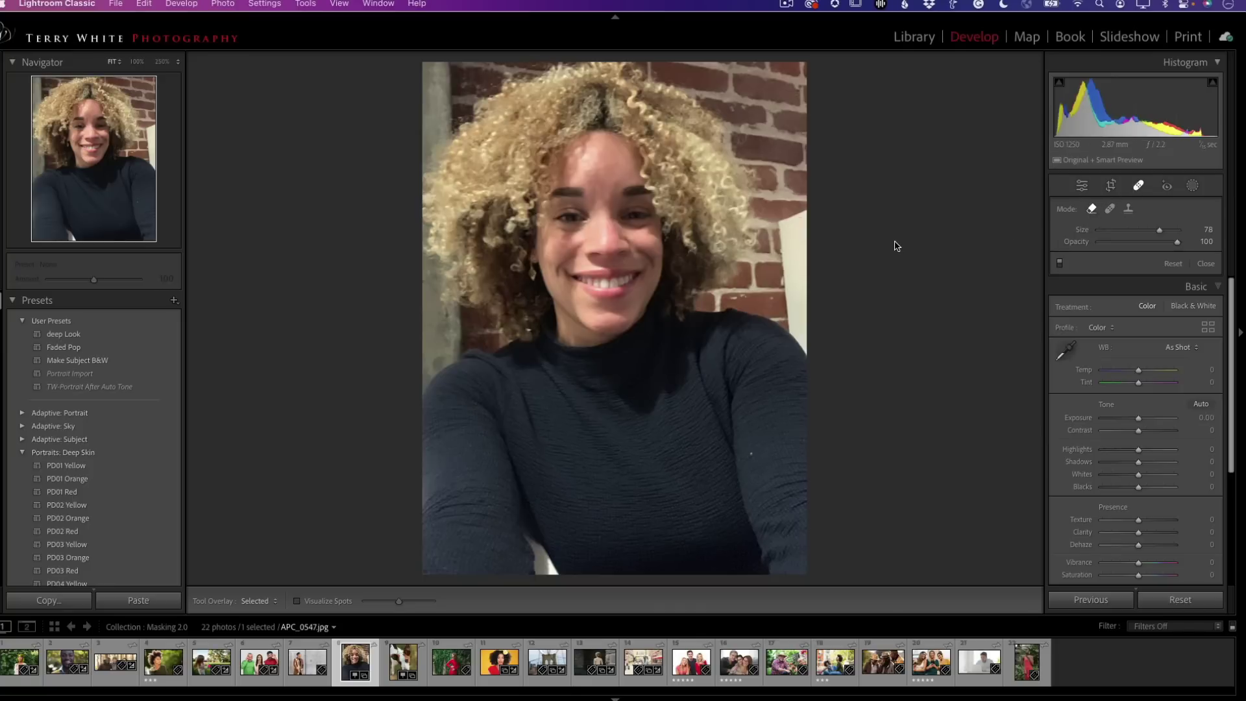
{"action": "mouse_move", "coordinate": [793, 235]}
{"action": "left_mouse_down"}
{"action": "mouse_move", "coordinate": [792, 263]}
{"action": "mouse_move", "coordinate": [779, 218]}
{"action": "mouse_move", "coordinate": [808, 344]}
{"action": "mouse_move", "coordinate": [804, 216]}
{"action": "mouse_move", "coordinate": [784, 250]}
{"action": "left_mouse_up"}
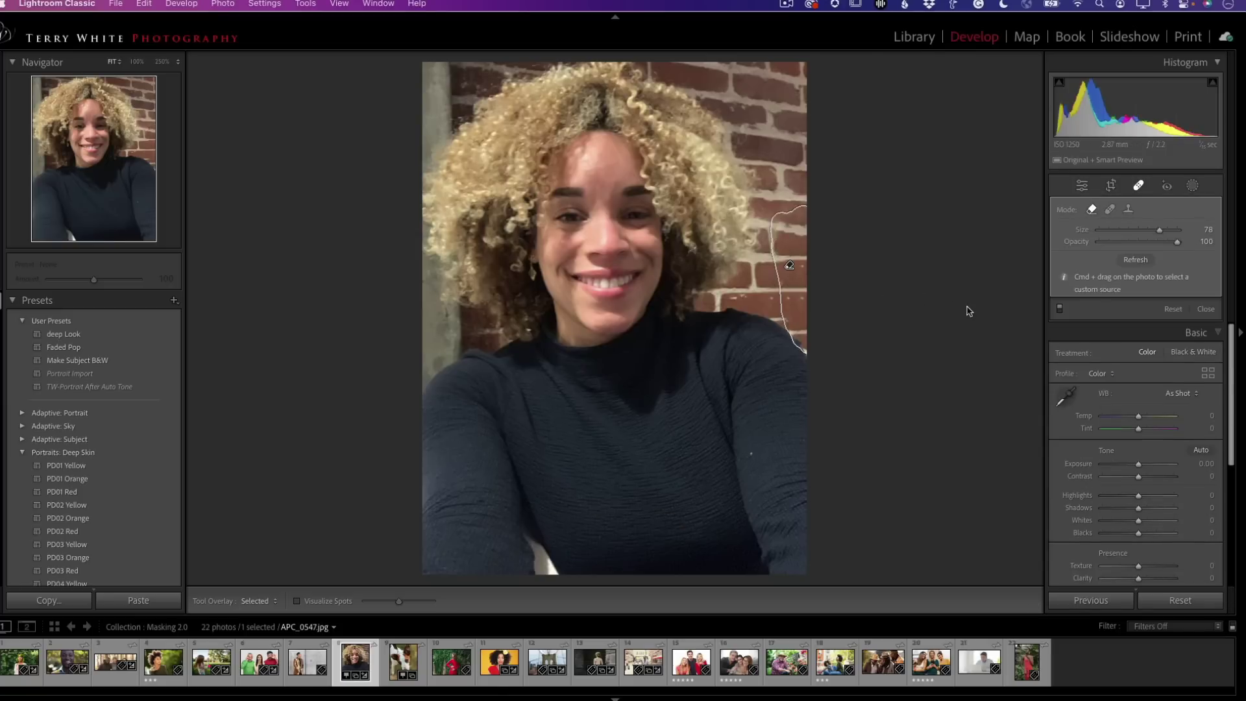
{"action": "left_click", "coordinate": [1140, 188]}
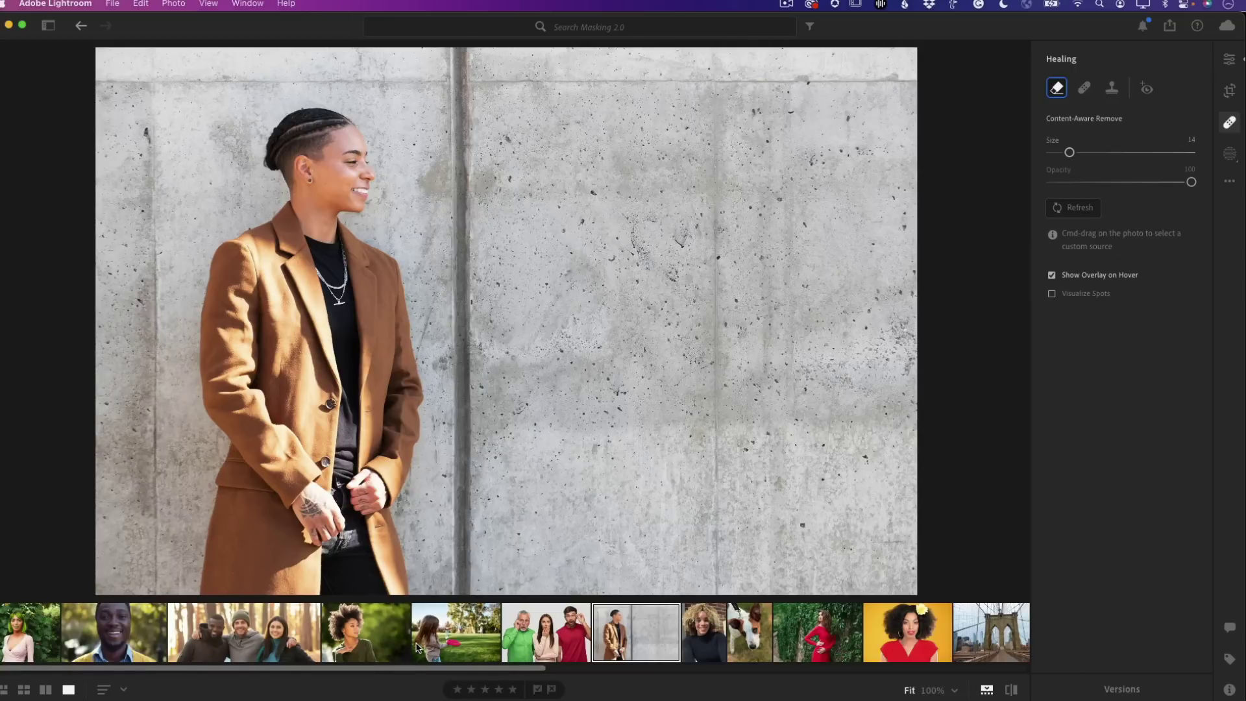
- Switch to Lightroom, erase the leash from the dog photo with Content-Aware Remove, and compare the result with the original
{"action": "left_click", "coordinate": [749, 635]}
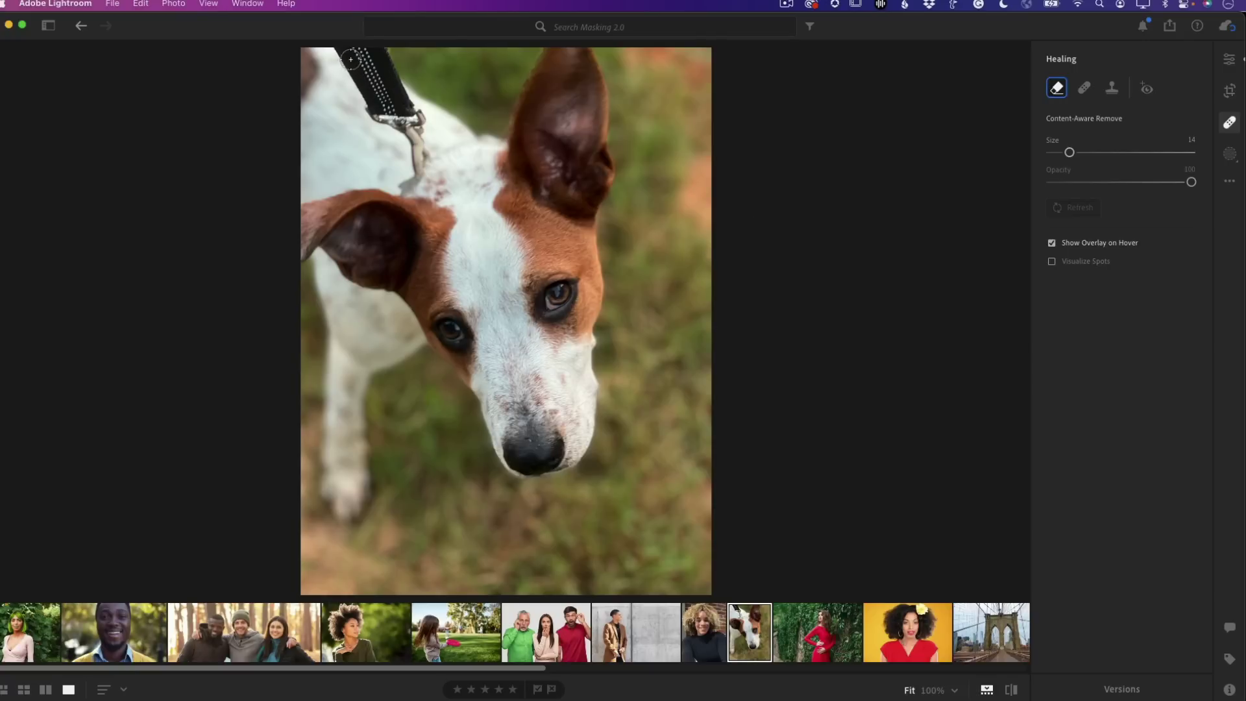
{"action": "mouse_move", "coordinate": [350, 59]}
{"action": "left_mouse_down"}
{"action": "mouse_move", "coordinate": [346, 72]}
{"action": "mouse_move", "coordinate": [406, 132]}
{"action": "mouse_move", "coordinate": [426, 174]}
{"action": "mouse_move", "coordinate": [421, 120]}
{"action": "mouse_move", "coordinate": [380, 52]}
{"action": "mouse_move", "coordinate": [403, 75]}
{"action": "mouse_move", "coordinate": [379, 79]}
{"action": "mouse_move", "coordinate": [394, 102]}
{"action": "mouse_move", "coordinate": [356, 50]}
{"action": "mouse_move", "coordinate": [368, 63]}
{"action": "left_mouse_up"}
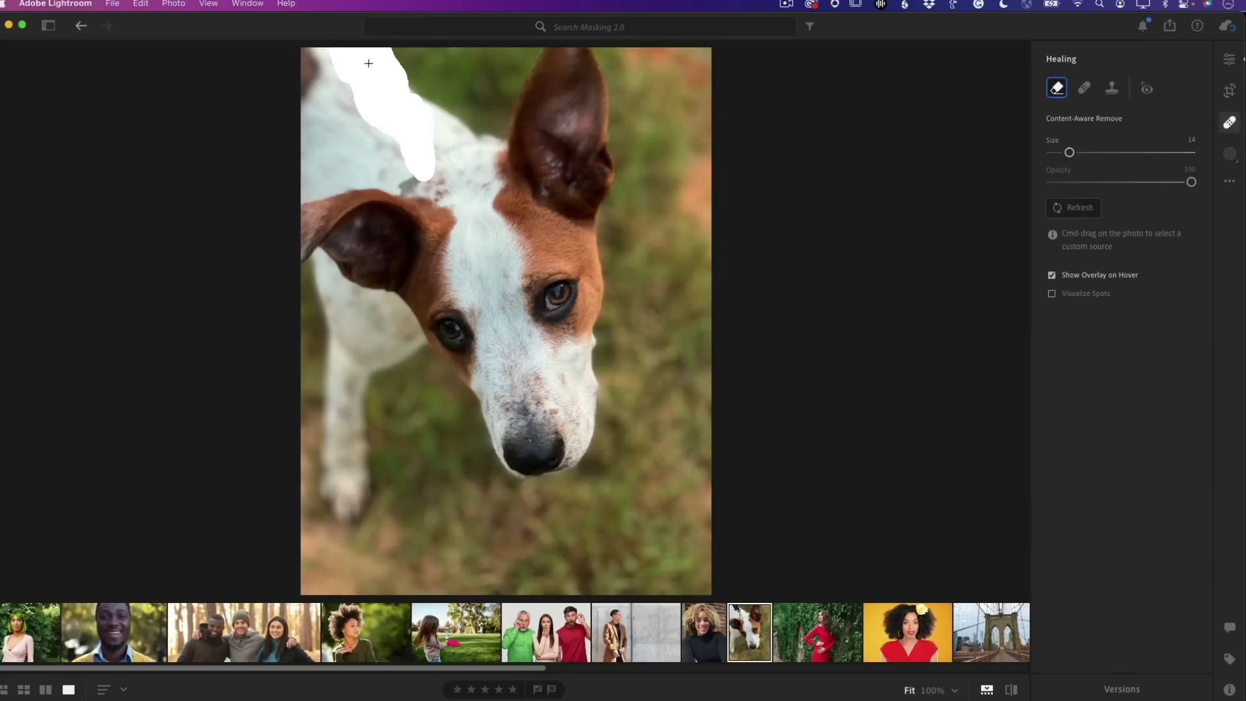
{"action": "mouse_move", "coordinate": [403, 132]}
{"action": "left_mouse_down"}
{"action": "mouse_move", "coordinate": [425, 164]}
{"action": "mouse_move", "coordinate": [408, 189]}
{"action": "mouse_move", "coordinate": [386, 131]}
{"action": "left_mouse_up"}
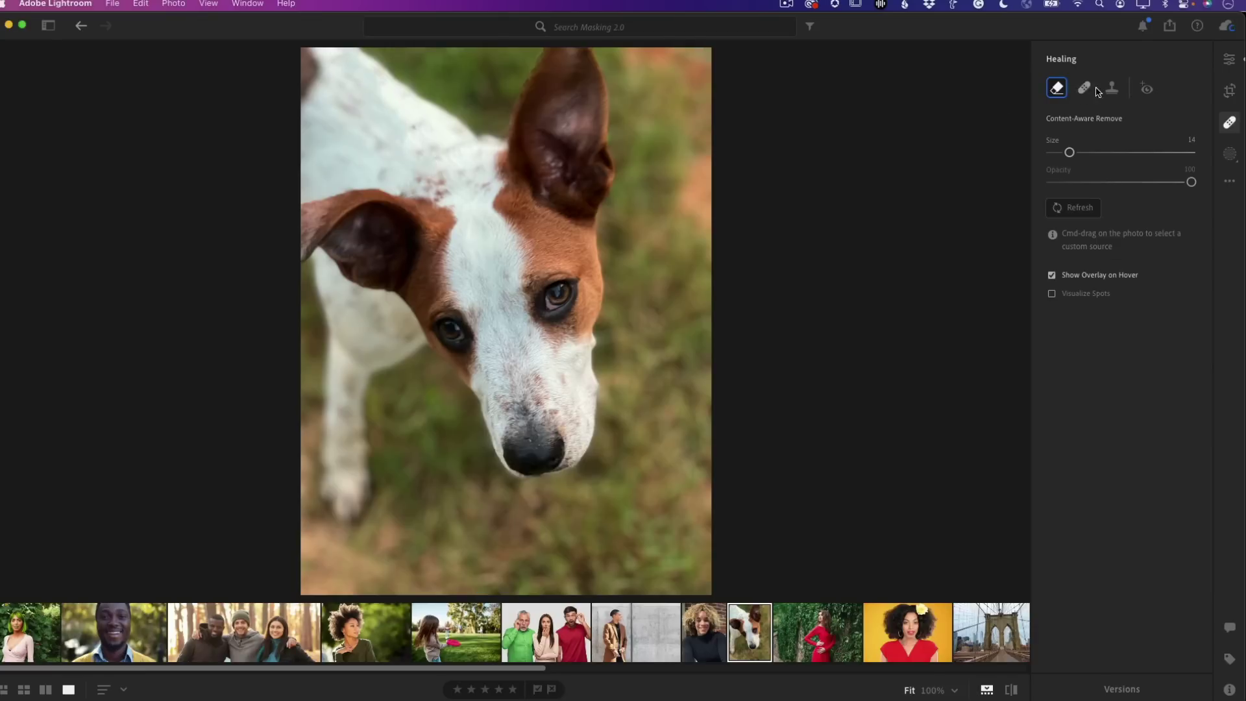
{"action": "left_click", "coordinate": [1230, 122]}
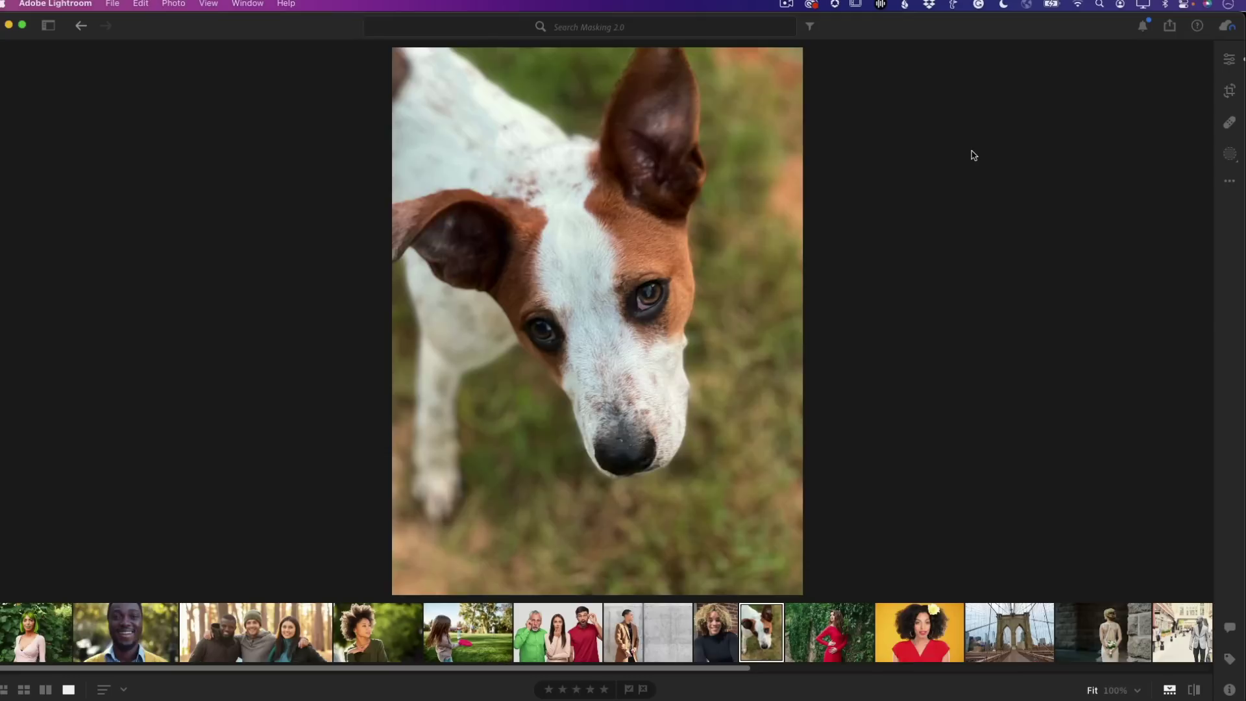
{"action": "left_click", "coordinate": [1195, 690]}
{"action": "left_click", "coordinate": [1194, 691]}
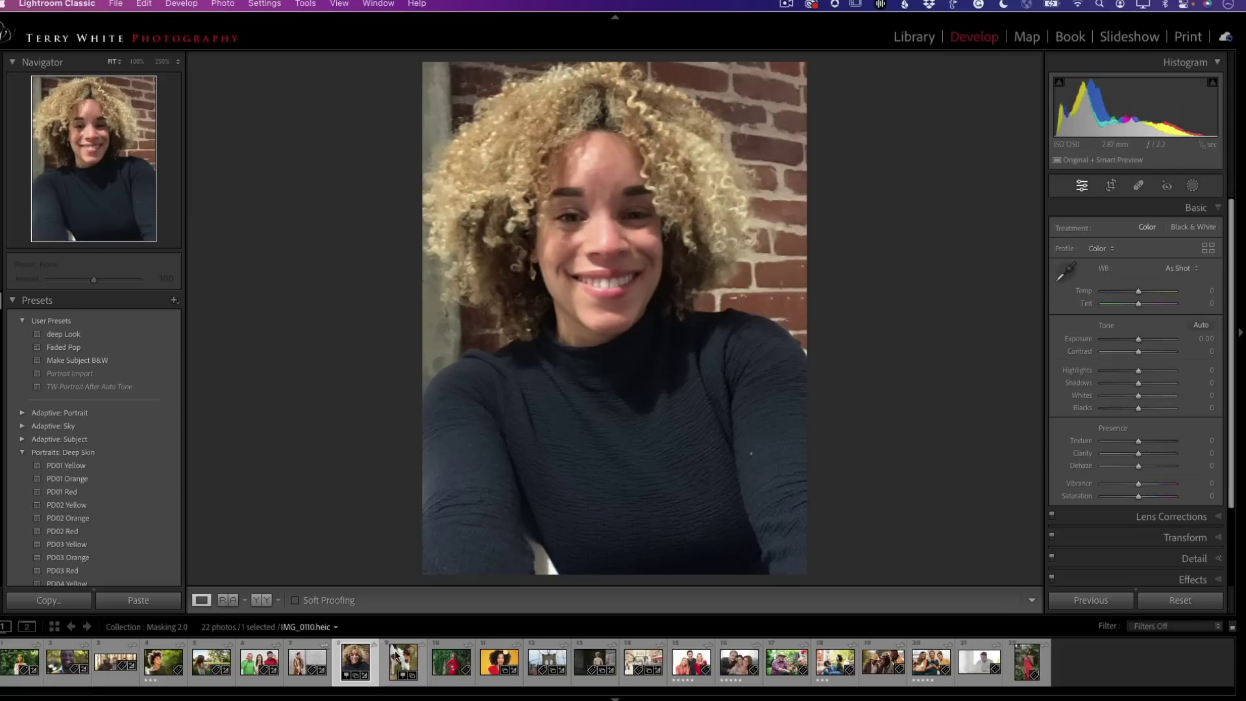
- Switch to Lightroom Classic, open the photo of the woman in the red dress, and create a Background mask
{"action": "left_click", "coordinate": [448, 663]}
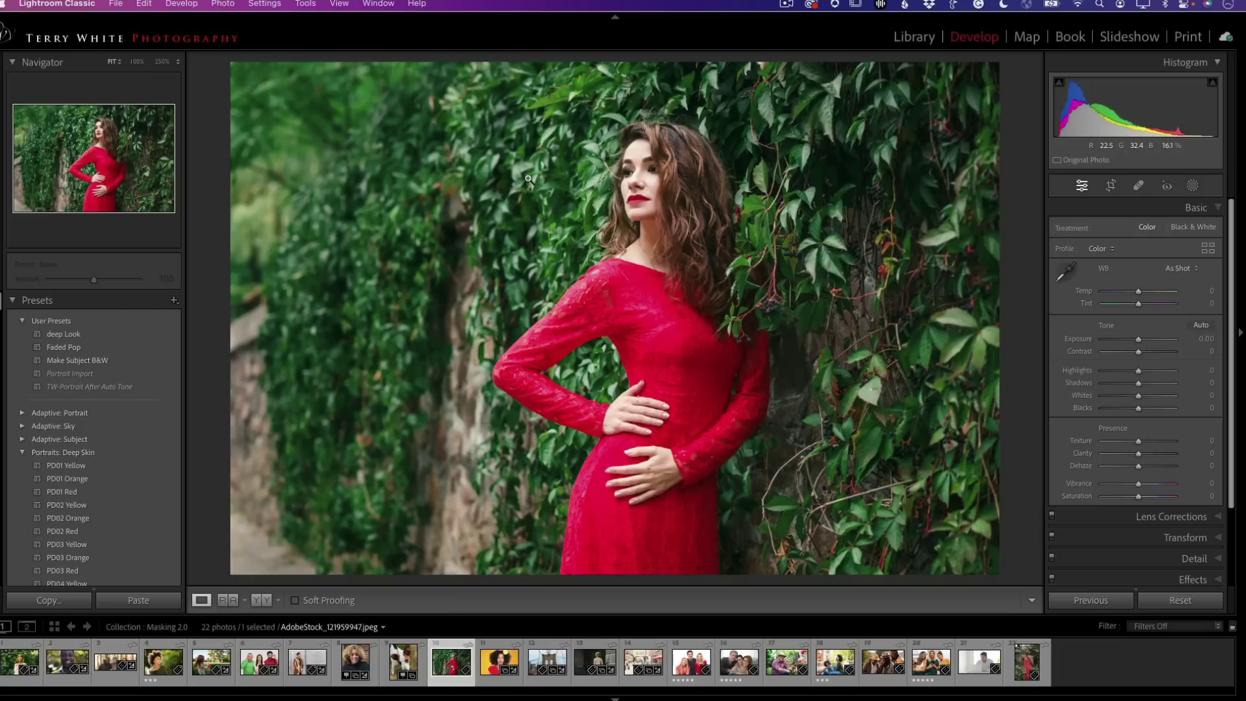
{"action": "key", "text": "shift+w"}
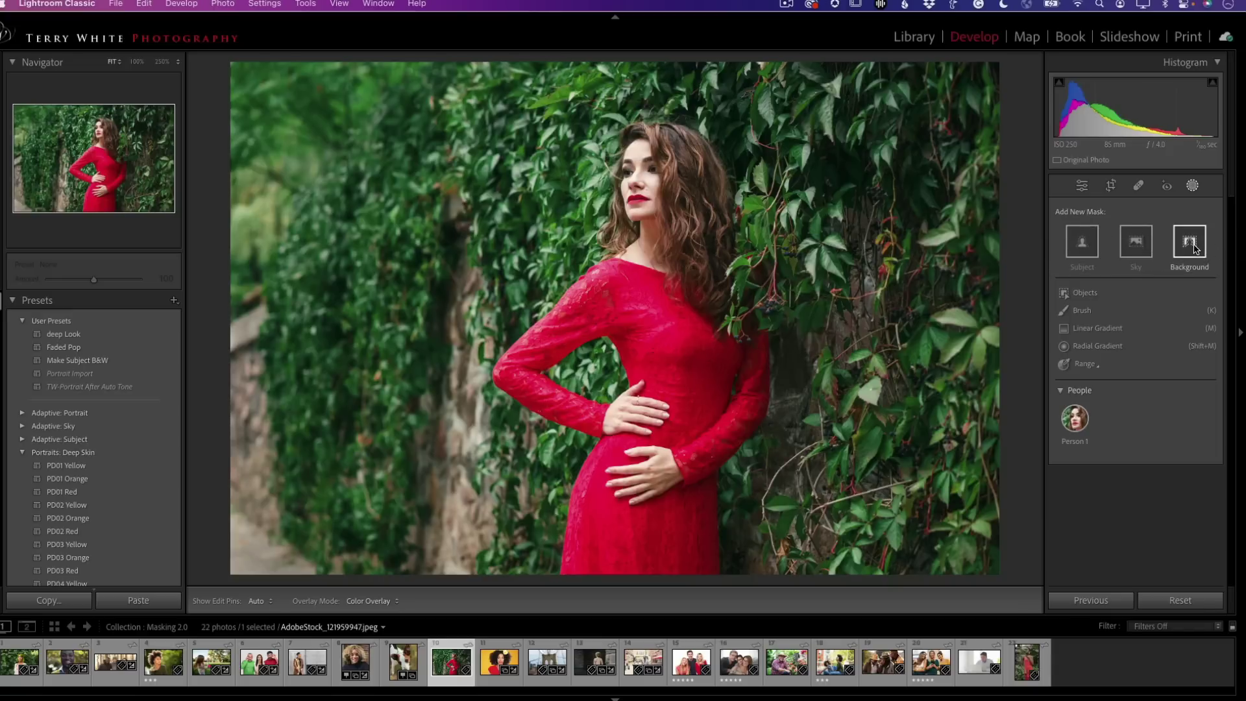
{"action": "left_click", "coordinate": [1190, 243]}
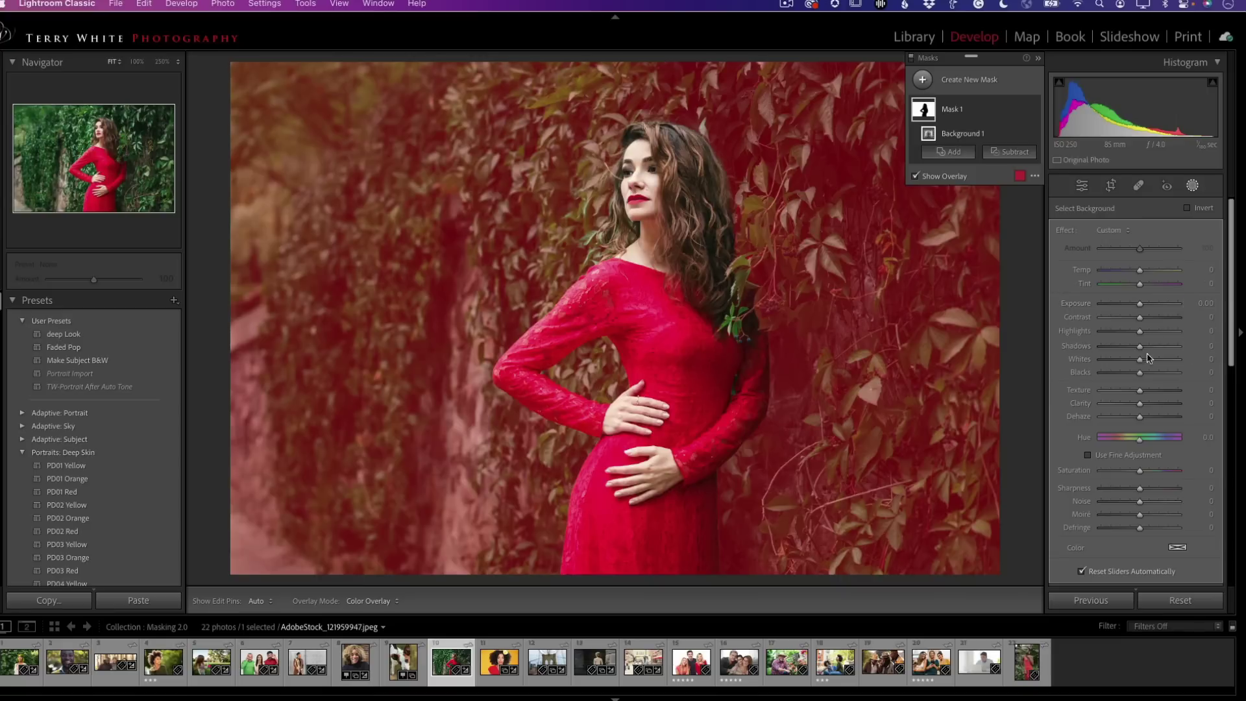
- Soften and darken the masked background with Texture -100, Clarity -100, Exposure -0.34 and Dehaze 67
{"action": "left_click_drag", "start_coordinate": [1140, 390], "coordinate": [1051, 396]}
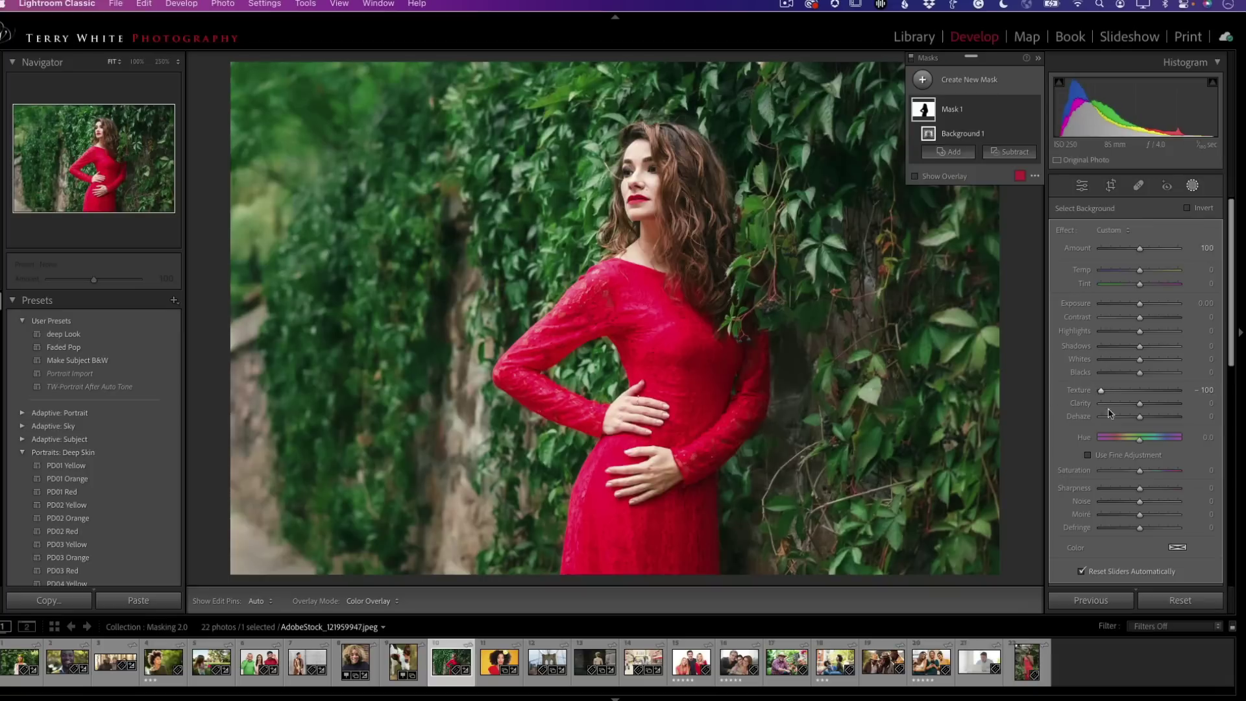
{"action": "left_click_drag", "start_coordinate": [1140, 403], "coordinate": [1072, 406]}
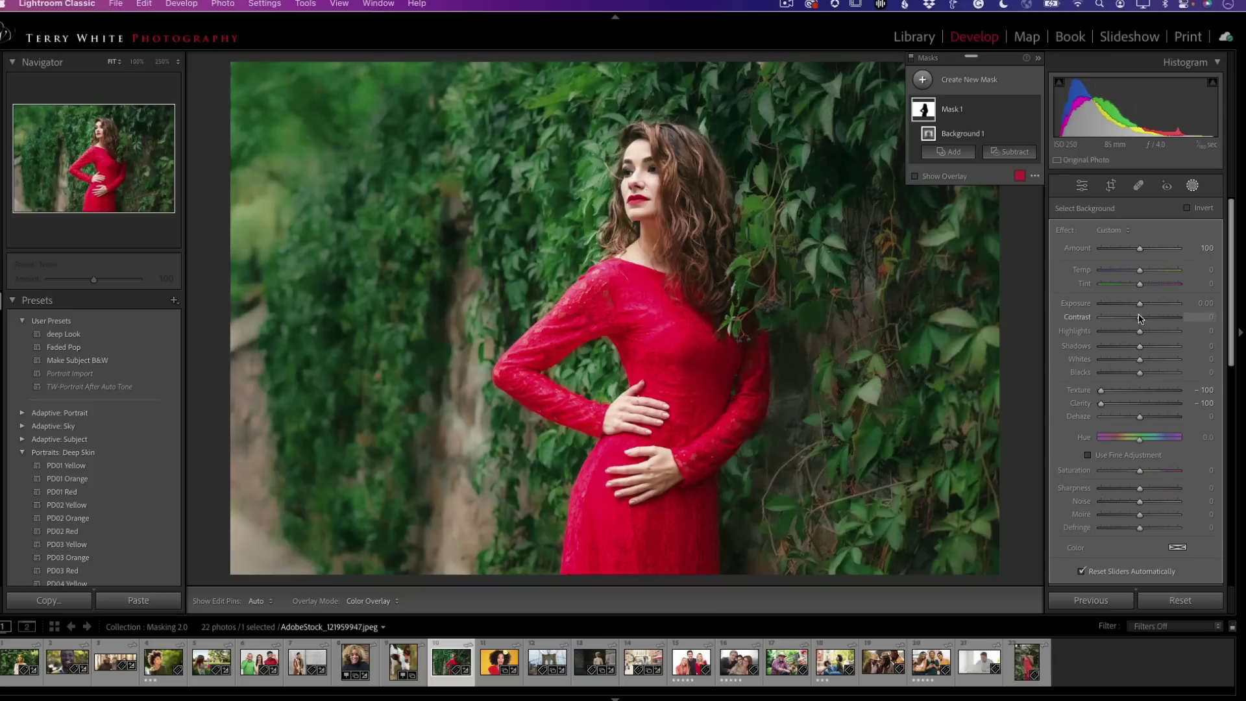
{"action": "left_click_drag", "start_coordinate": [1141, 308], "coordinate": [1138, 308]}
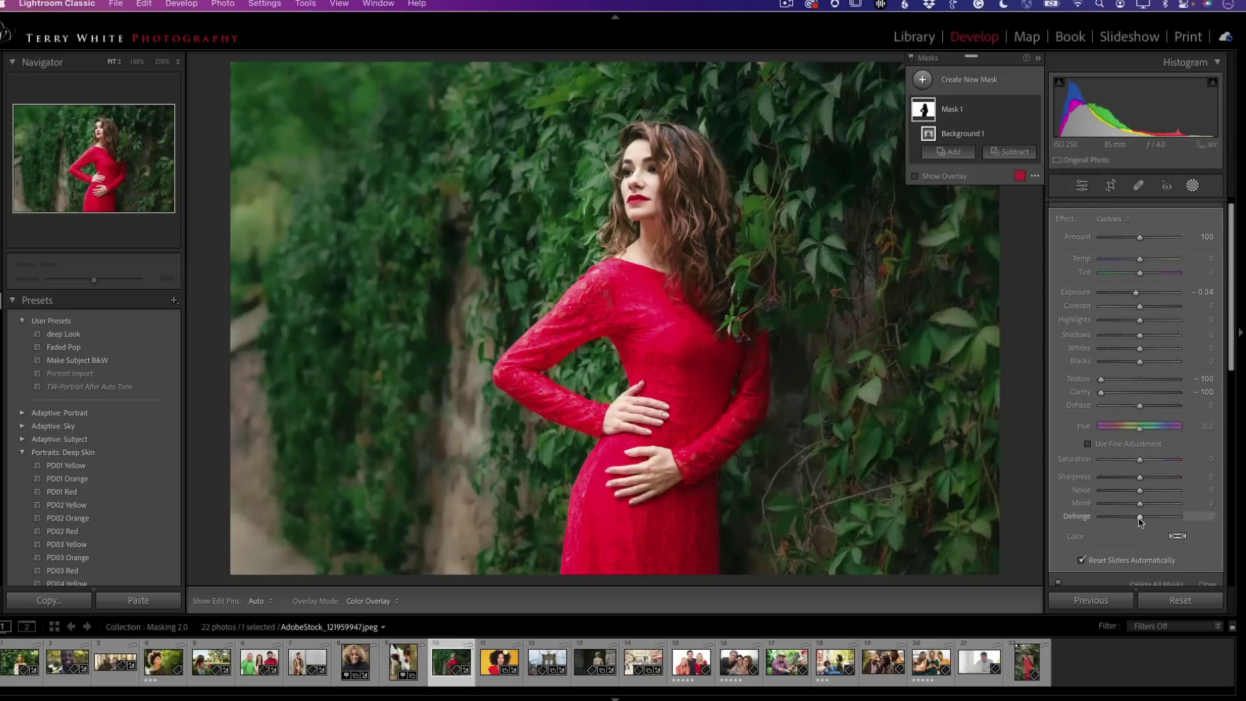
{"action": "scroll", "coordinate": [1140, 522], "scroll_direction": "down", "scroll_amount": 2}
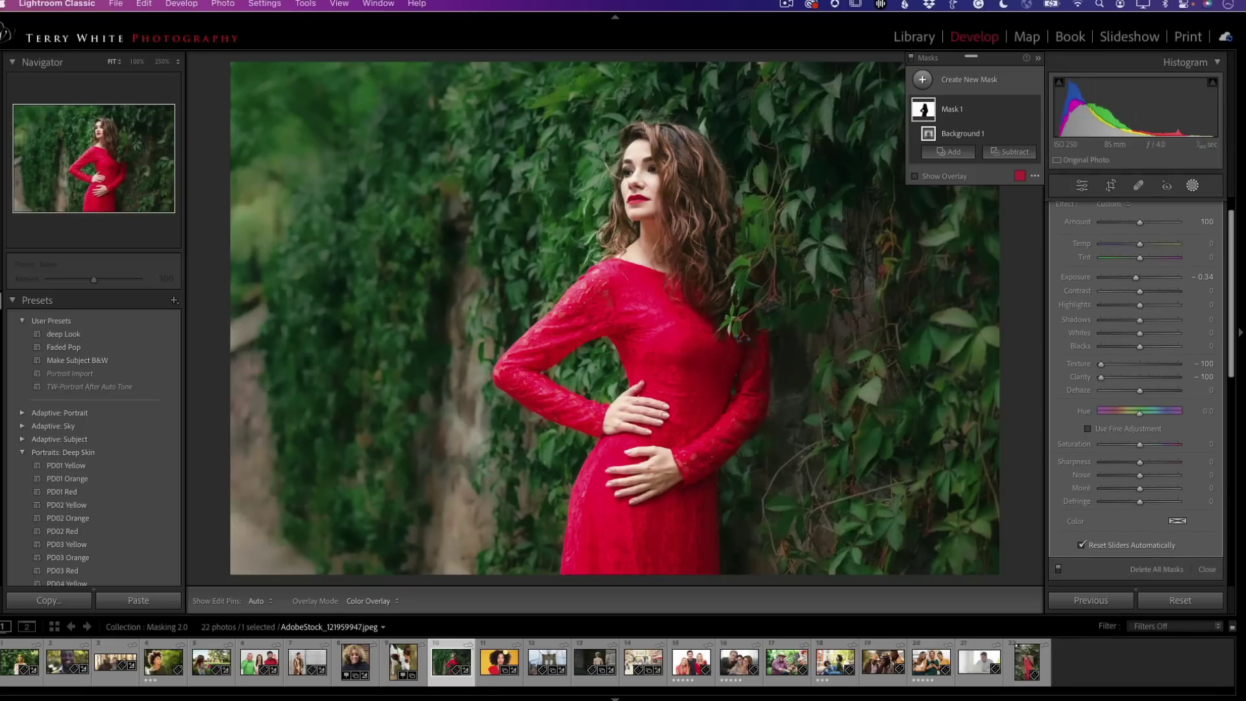
{"action": "left_click_drag", "start_coordinate": [1140, 390], "coordinate": [1167, 392]}
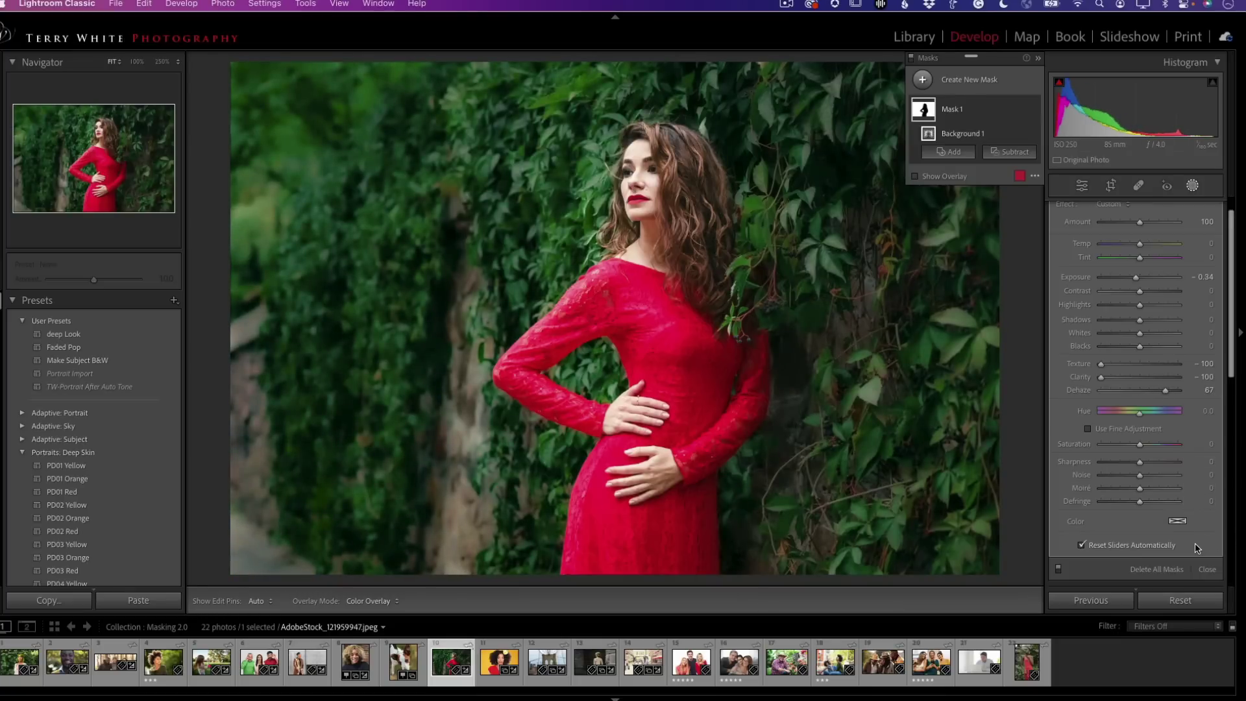
- Compare the red dress photo before and after the background adjustments
{"action": "key", "text": "backslash"}
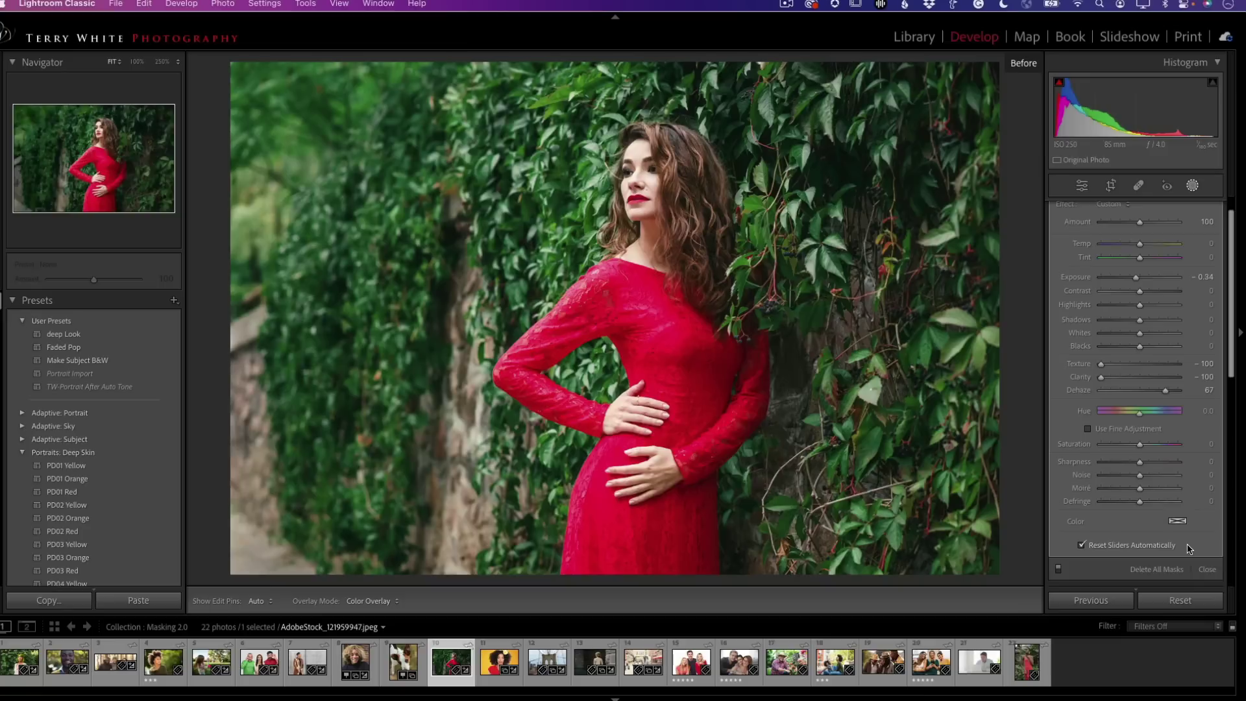
{"action": "key", "text": "backslash"}
{"action": "key", "text": "backslash"}
{"action": "key", "text": "backslash"}
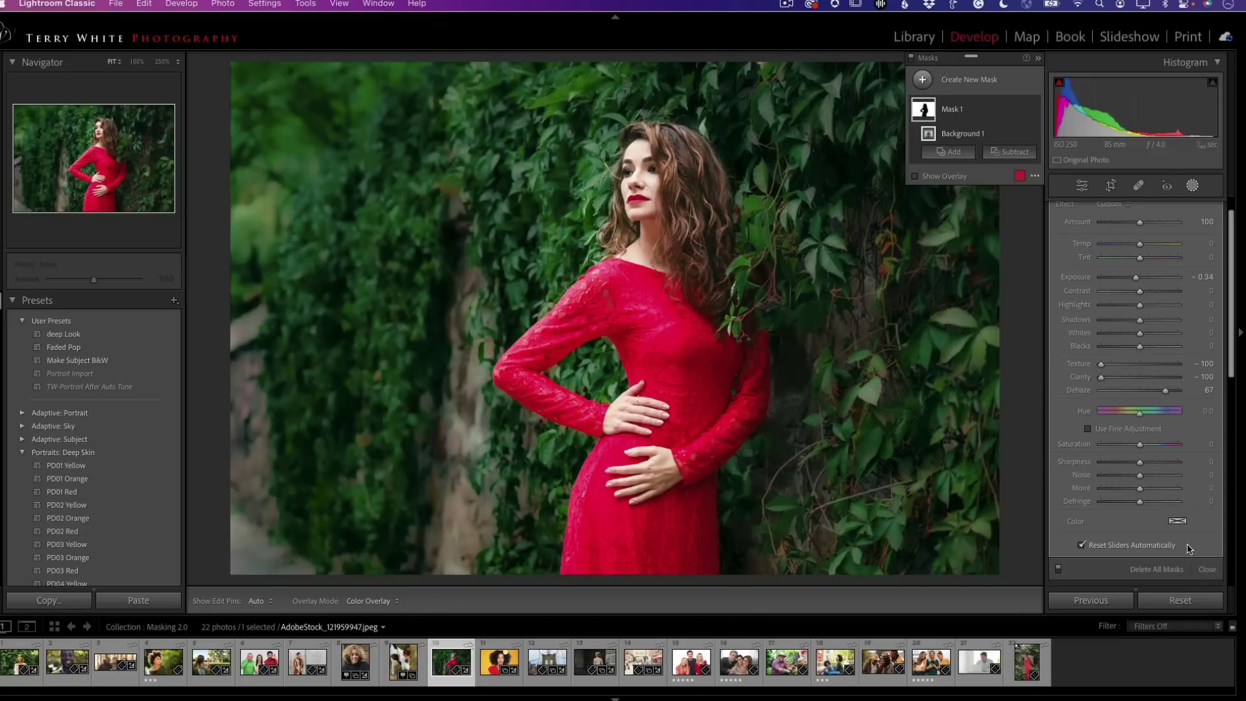